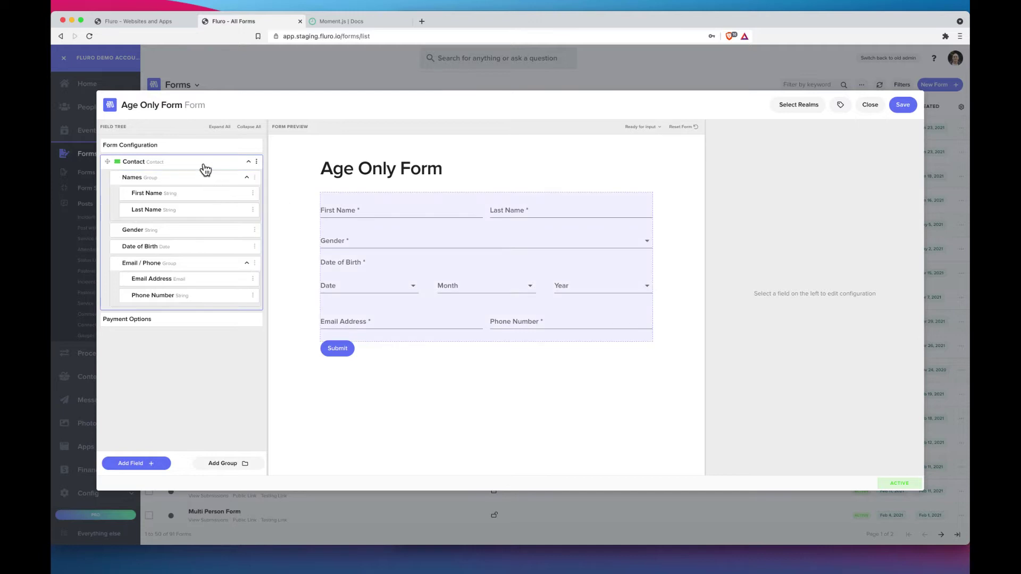
Step: Delete the Gender, Date of Birth and Email / Phone fields, leaving only First and Last Name
click(255, 230)
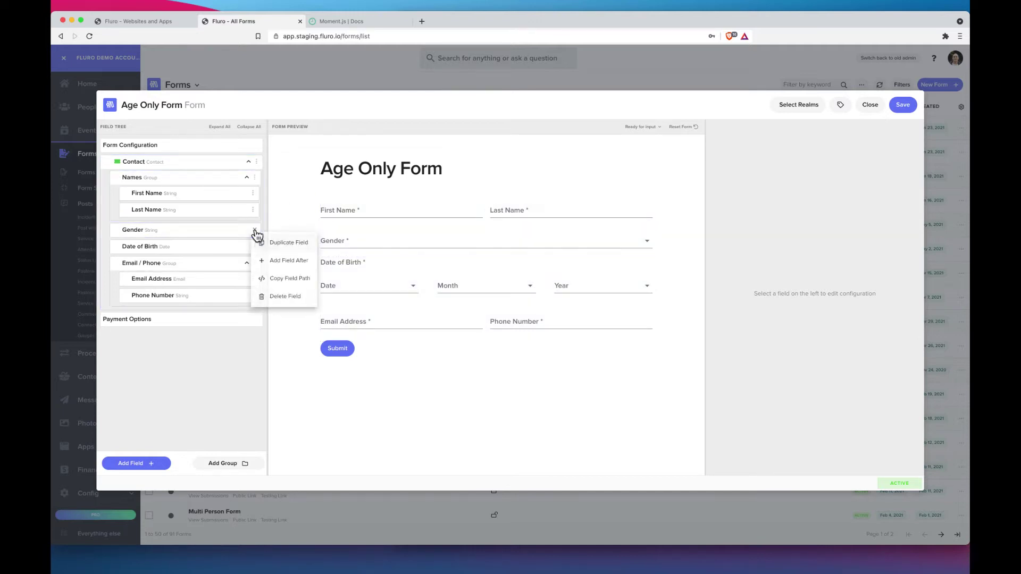
click(290, 301)
click(254, 230)
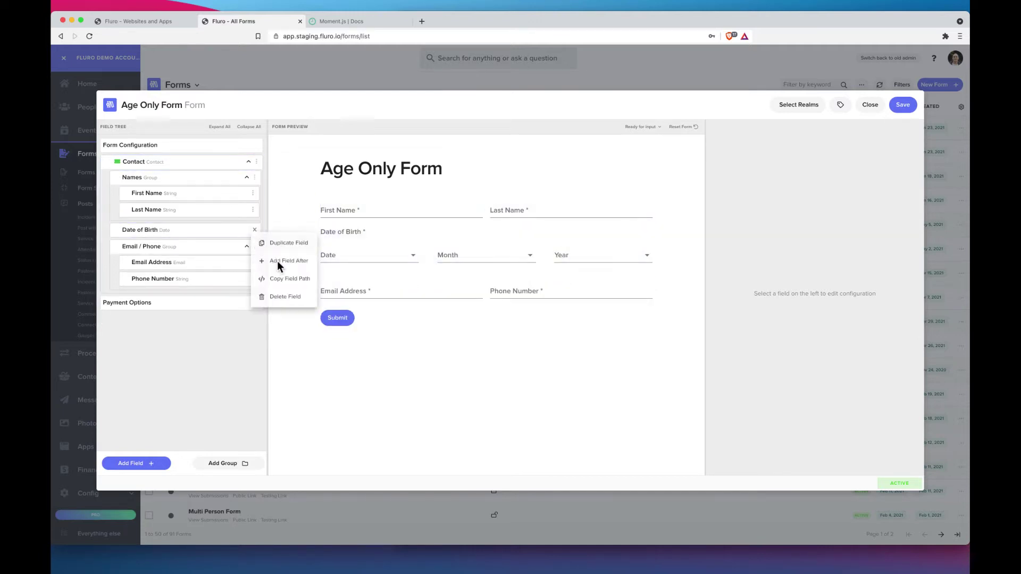
click(281, 297)
click(255, 229)
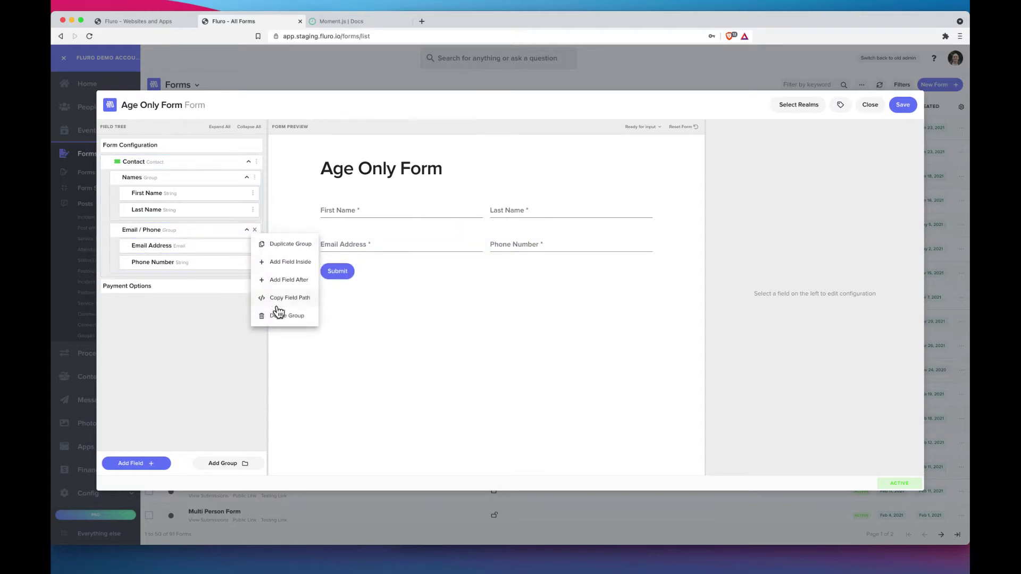
click(277, 312)
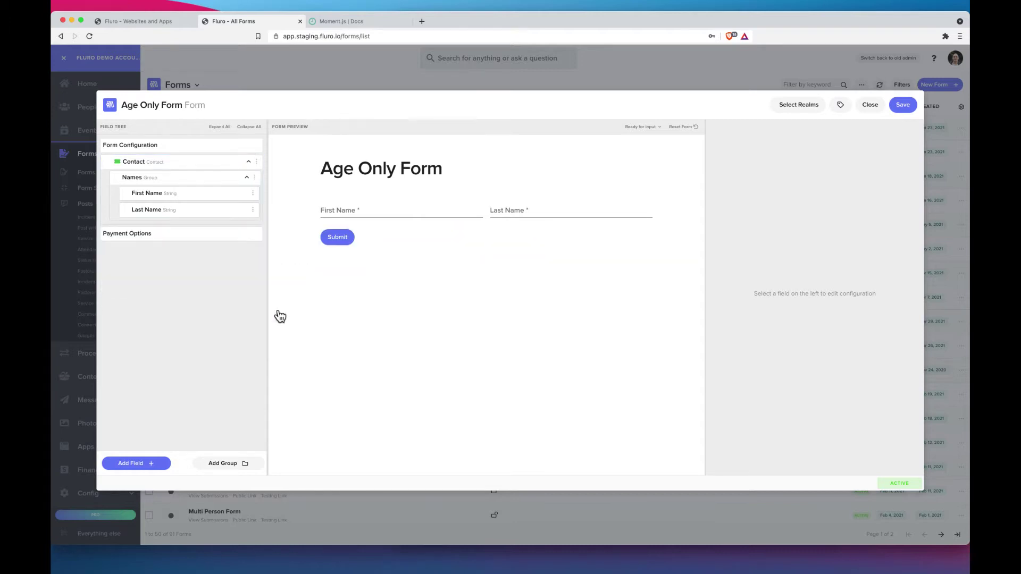
Step: Add a basic text field below the Contact names titled 'Please type your age'
click(181, 162)
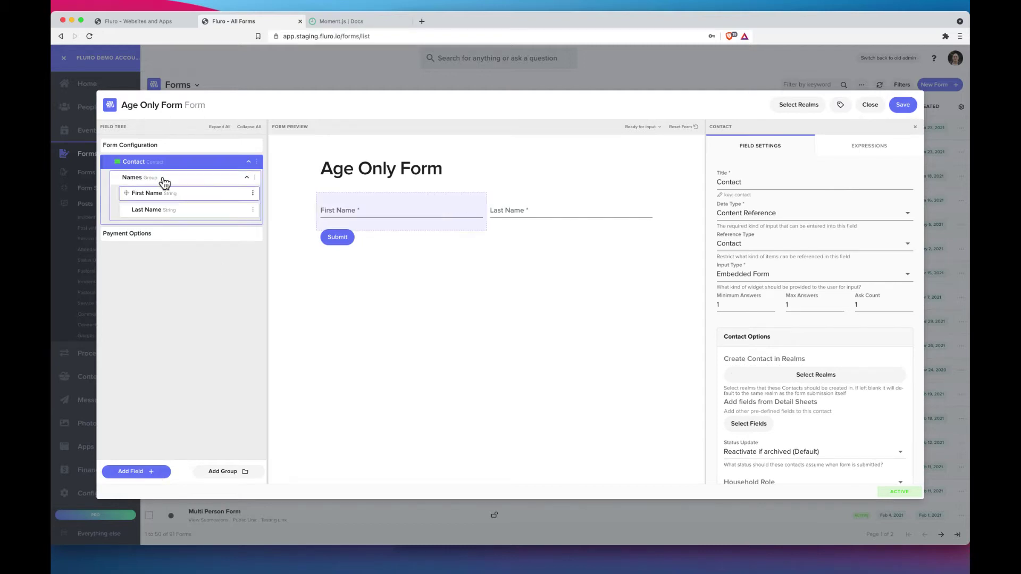
click(151, 468)
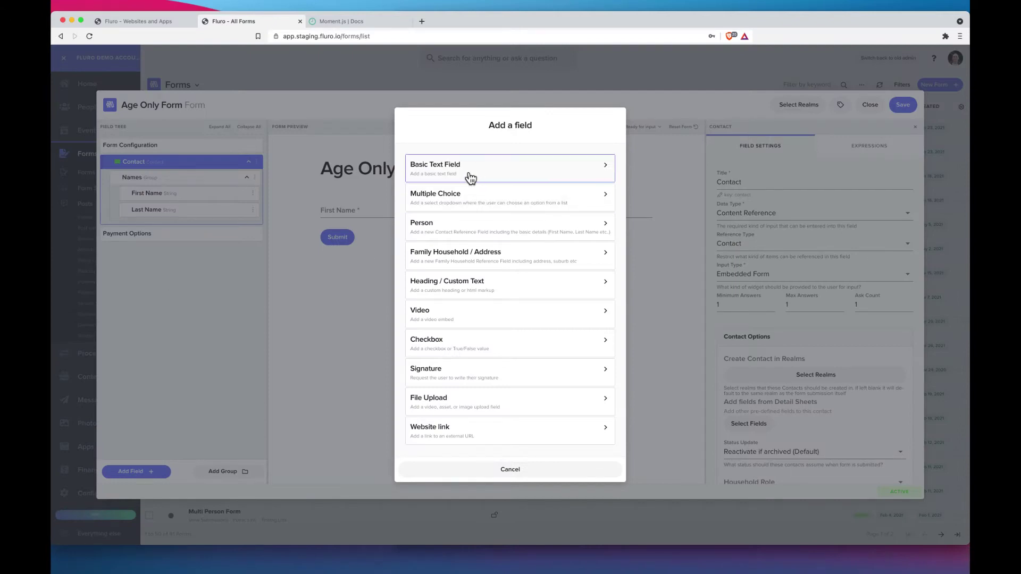
click(471, 177)
text(A)
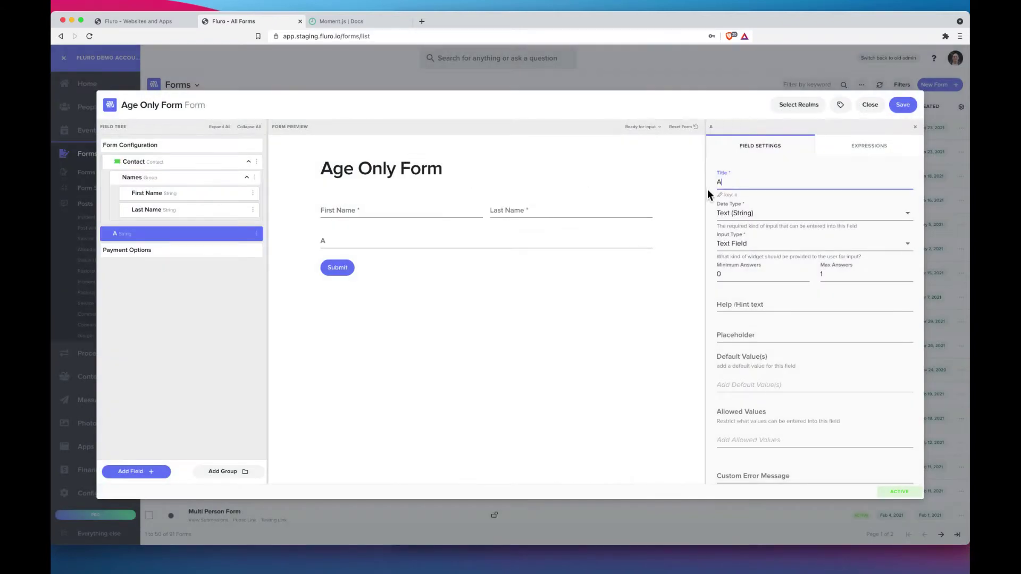
text(ge)
key(BackSpace)
key(BackSpace)
key(BackSpace)
text(Please type your age)
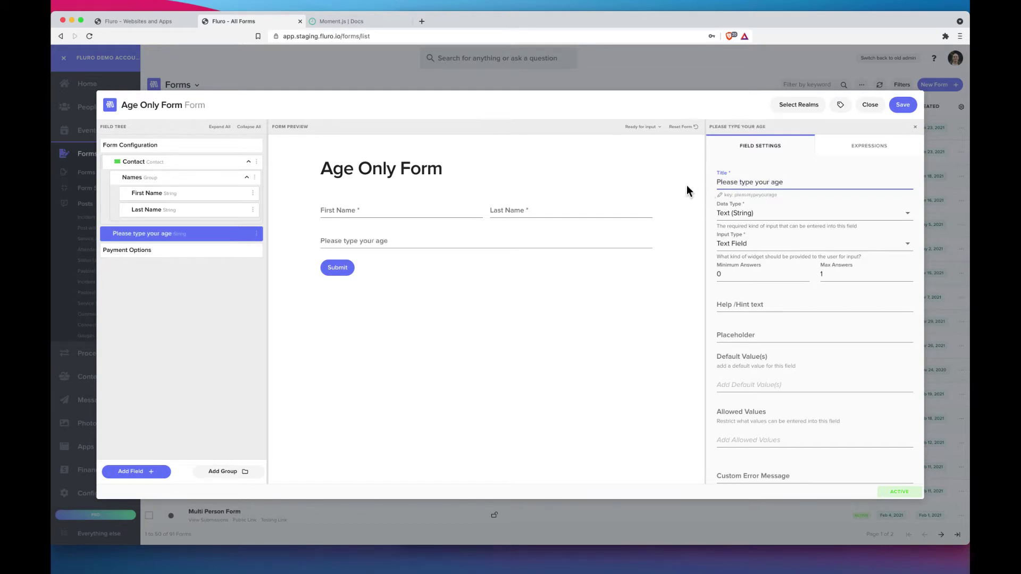
Step: Make the age field an Integer with minimum answers 1, minimum amount 4 and maximum 120
click(761, 213)
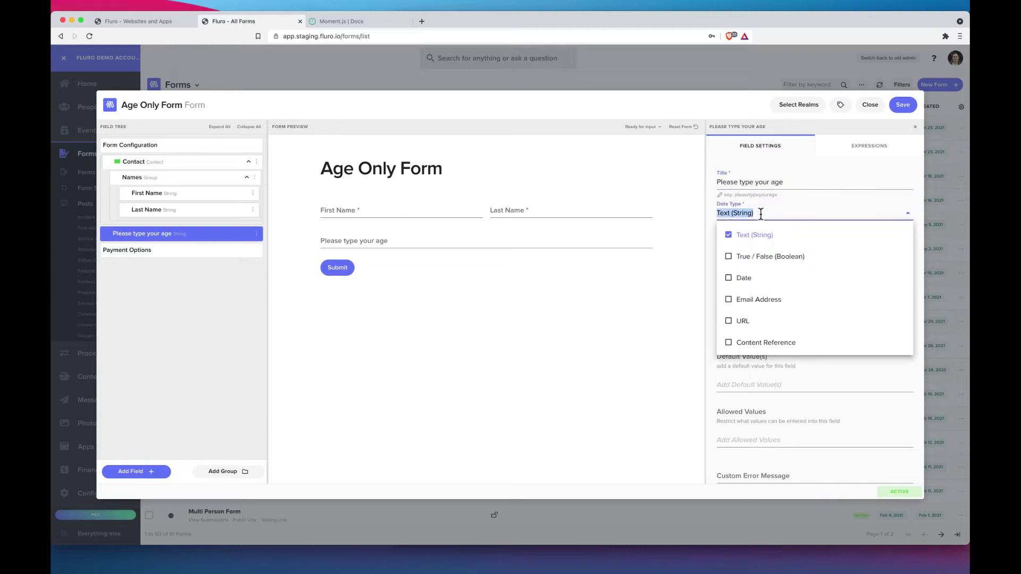
scroll(771, 293, down, 3)
click(771, 294)
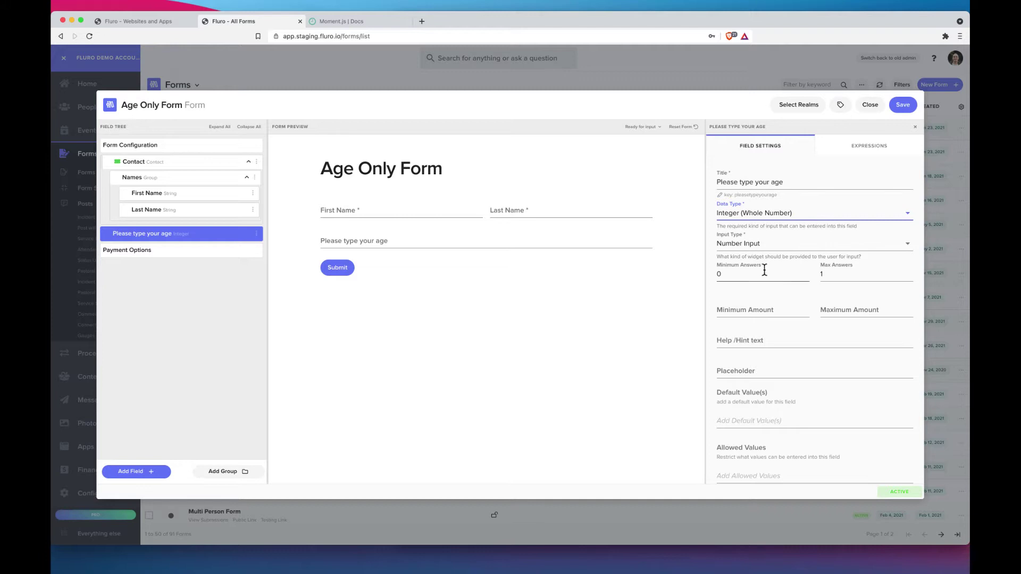
drag(761, 269, 709, 274)
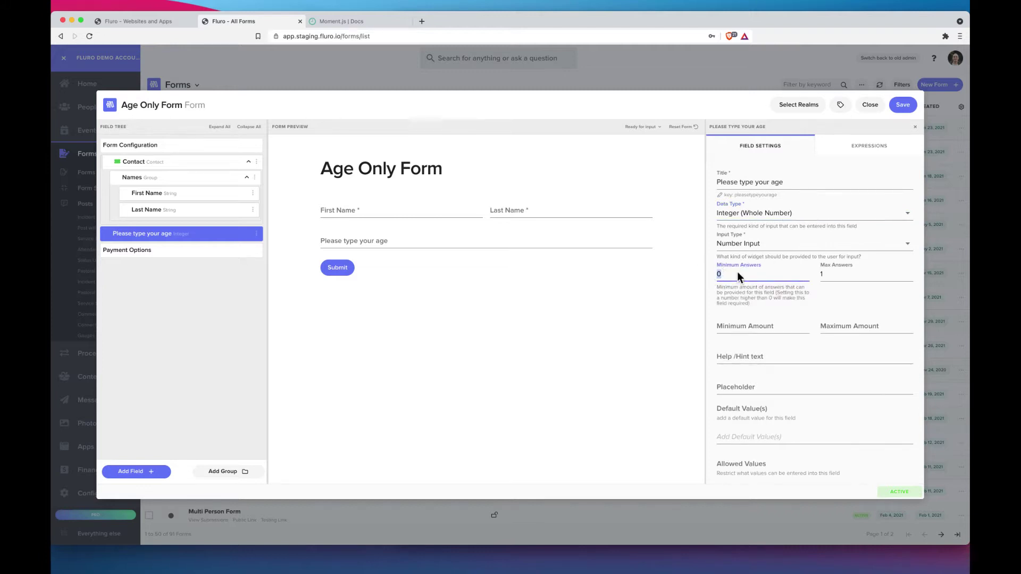
text(1)
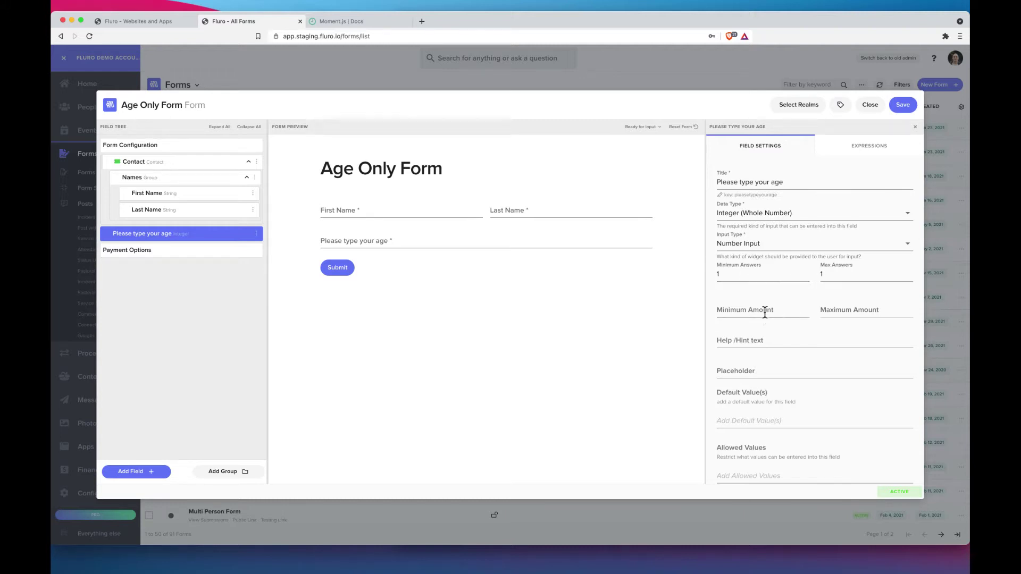
click(765, 311)
text(18)
double_click(766, 311)
text(4)
click(860, 312)
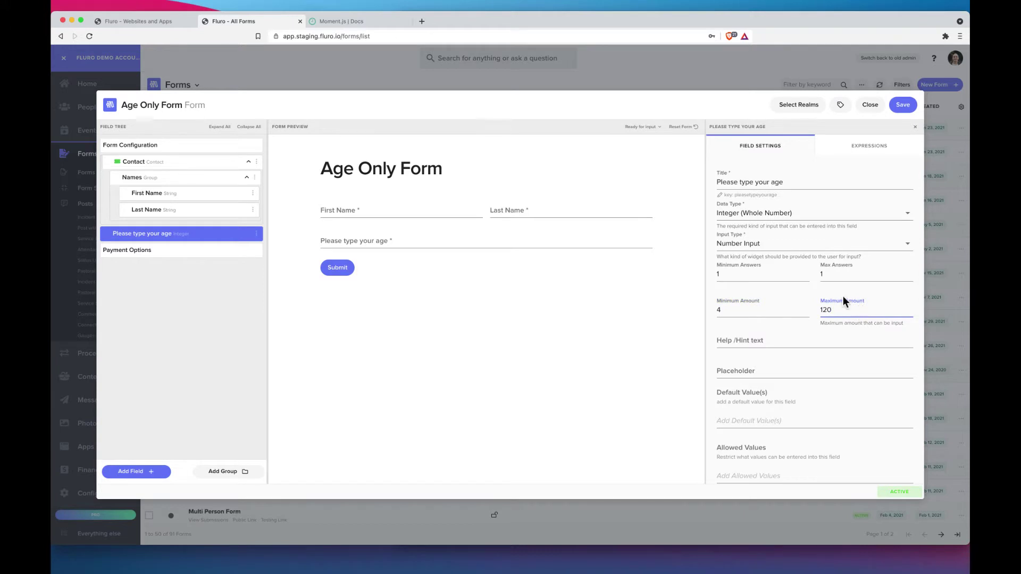
Step: Enter an age of 2 in the preview to confirm it is rejected, then clear it
click(396, 240)
text(2)
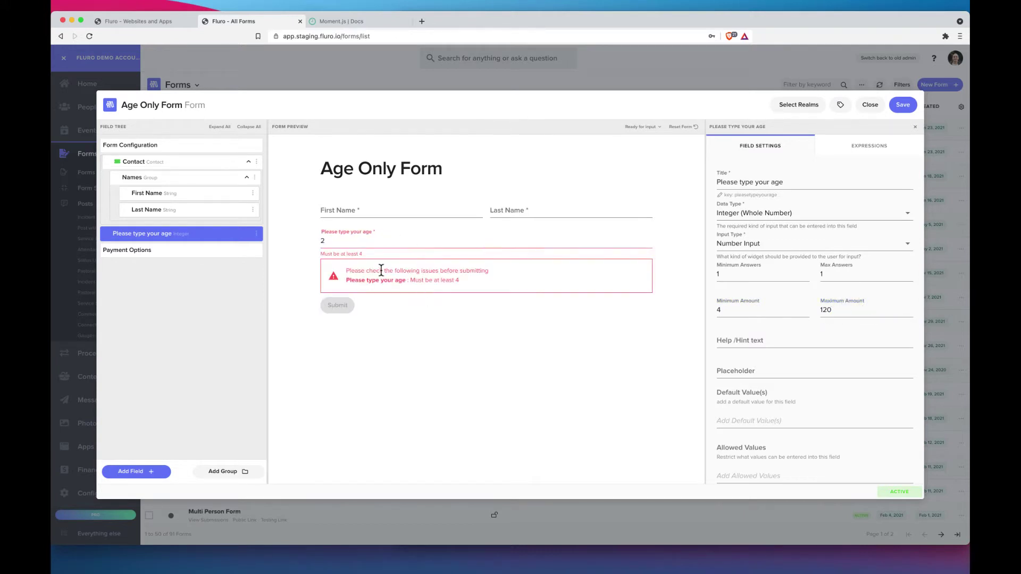
double_click(357, 243)
click(692, 126)
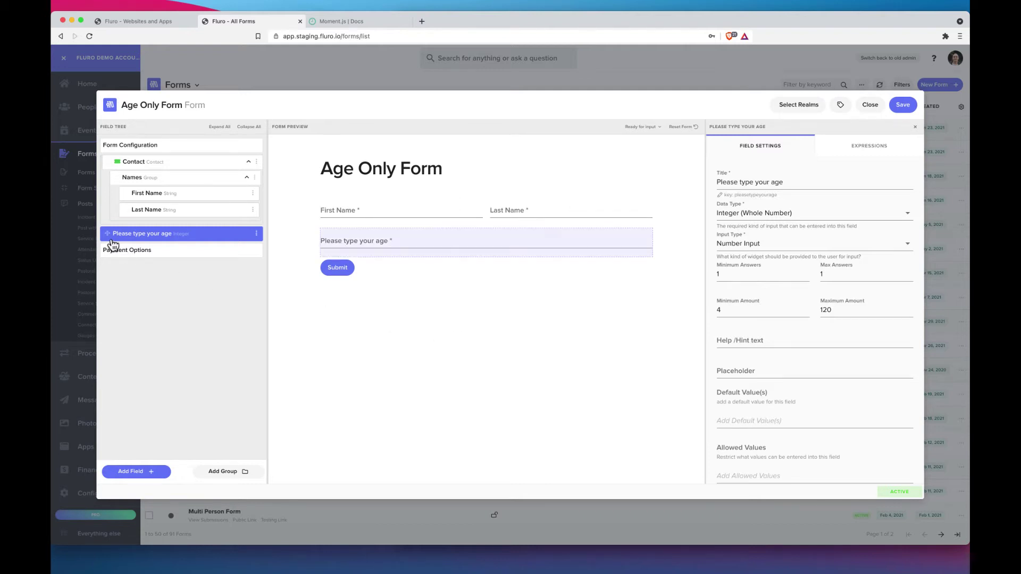
Step: Drag the 'Please type your age' question into the Contact group beneath the Names group
drag(109, 234, 171, 228)
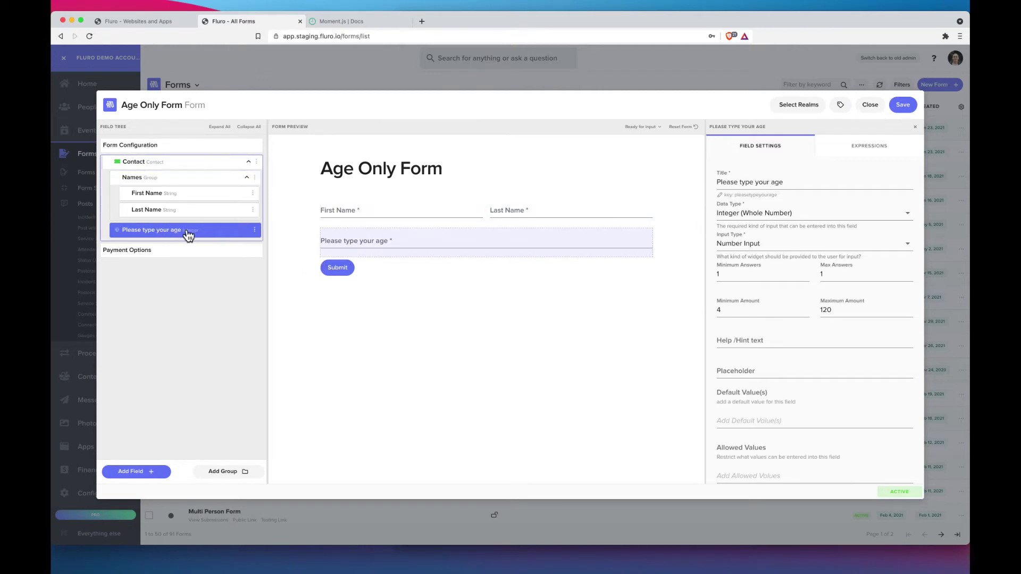
click(228, 163)
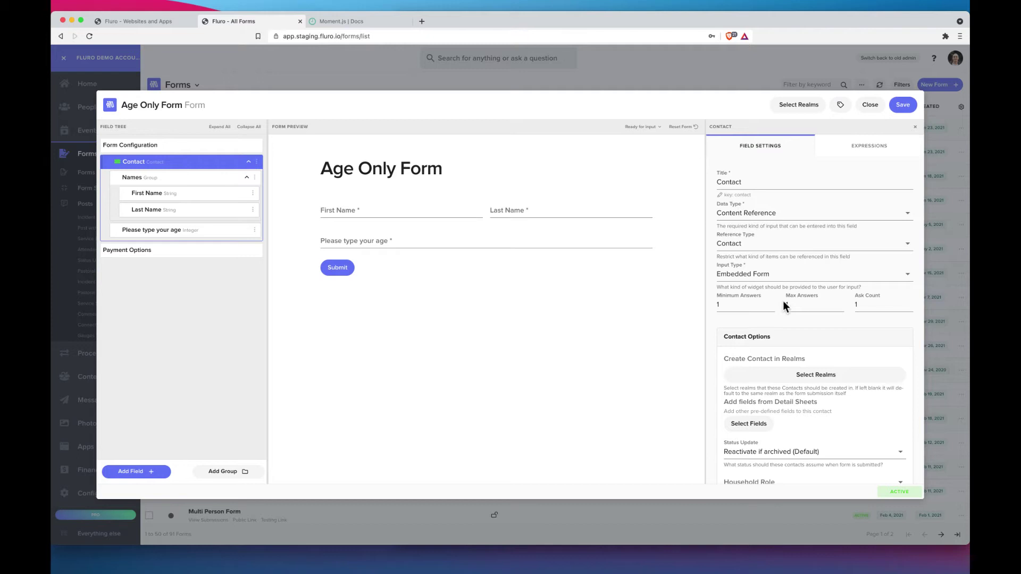
click(766, 304)
text(3)
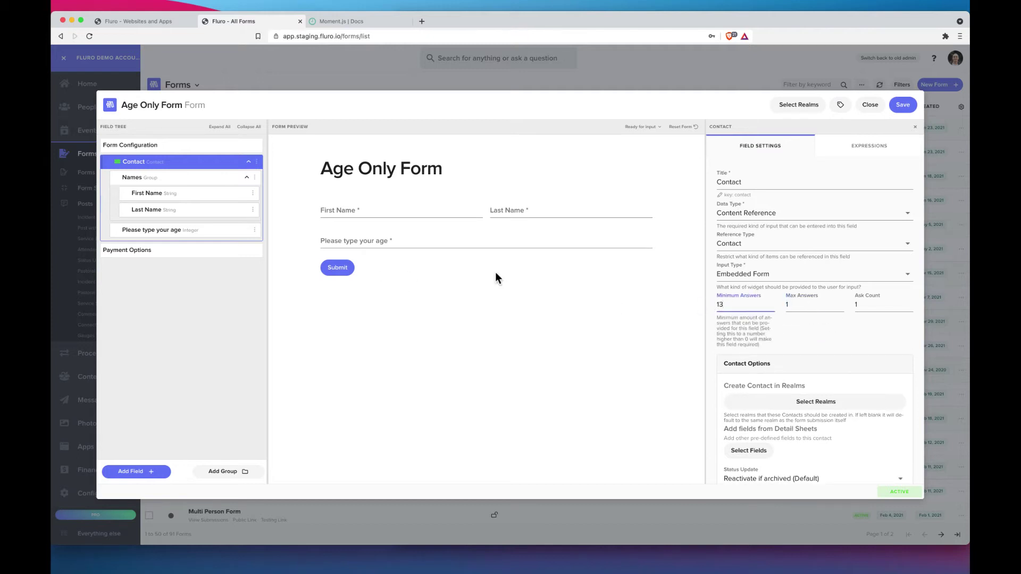
double_click(737, 304)
text(0)
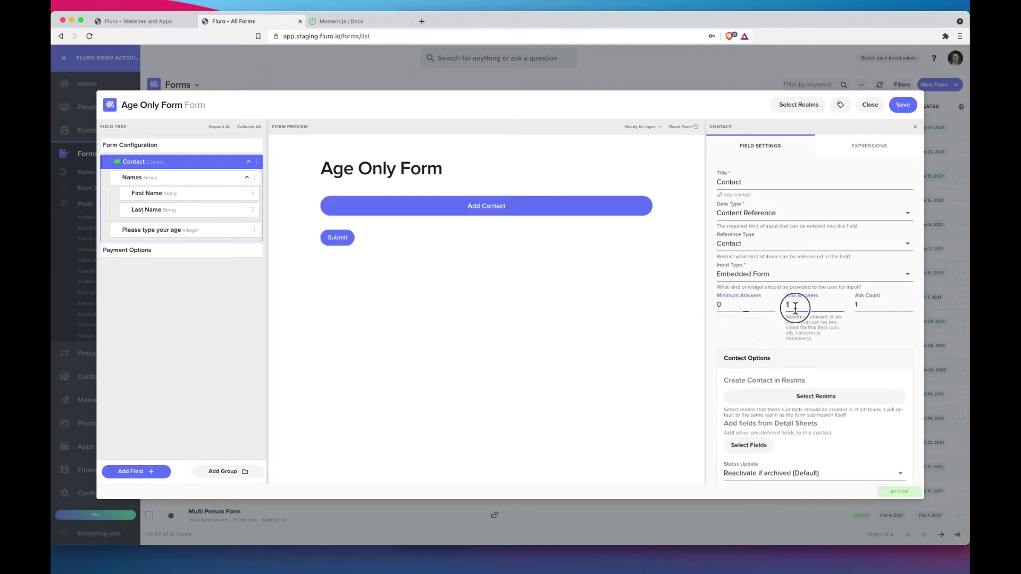
click(789, 305)
text(4)
click(370, 312)
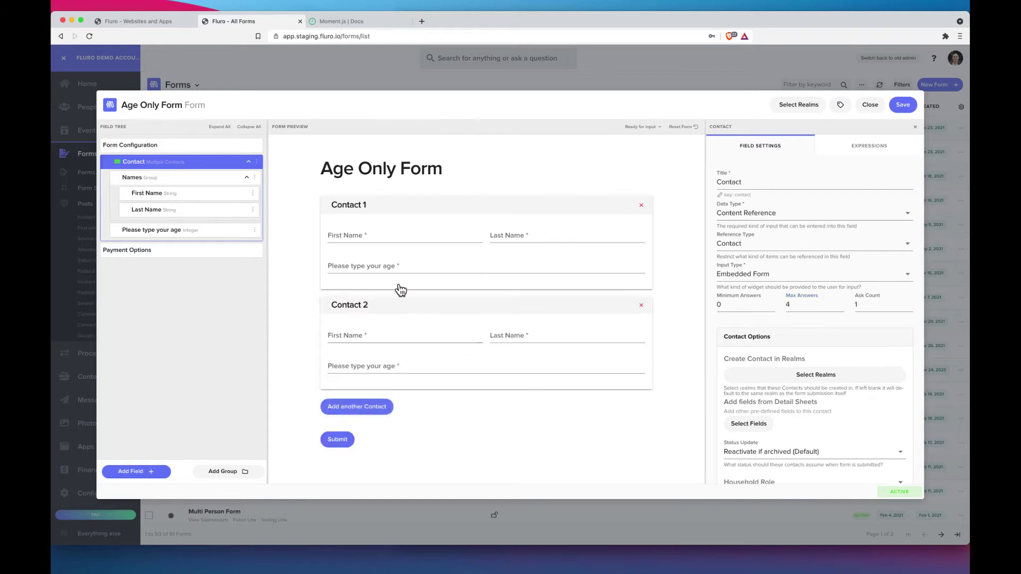
click(641, 305)
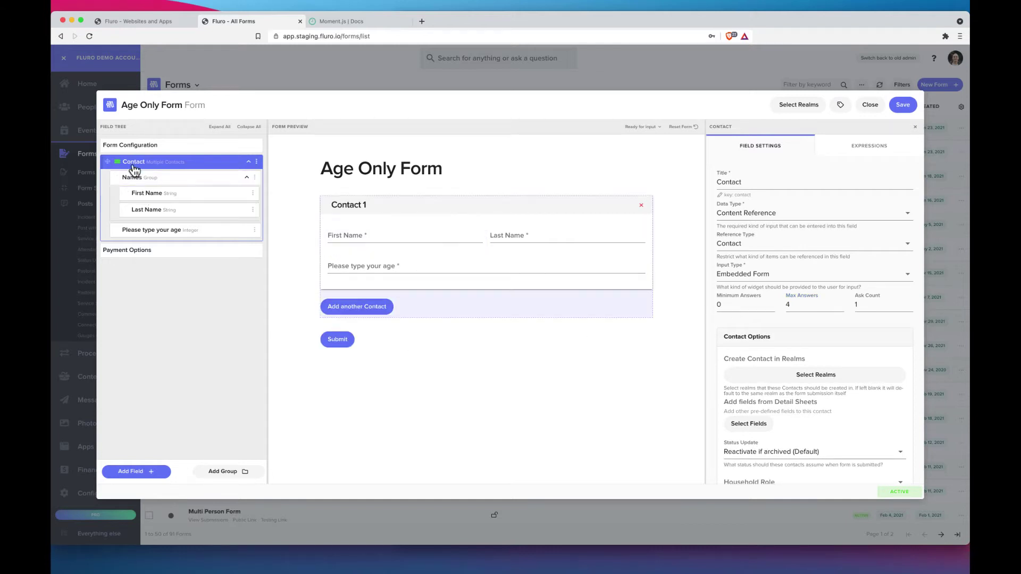
double_click(729, 304)
text(1)
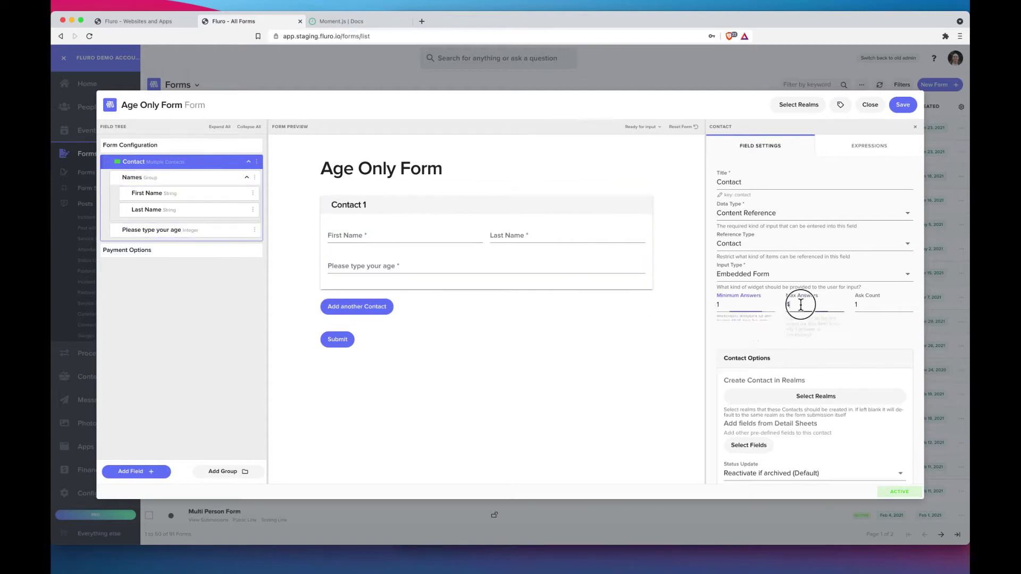
text(1)
double_click(731, 300)
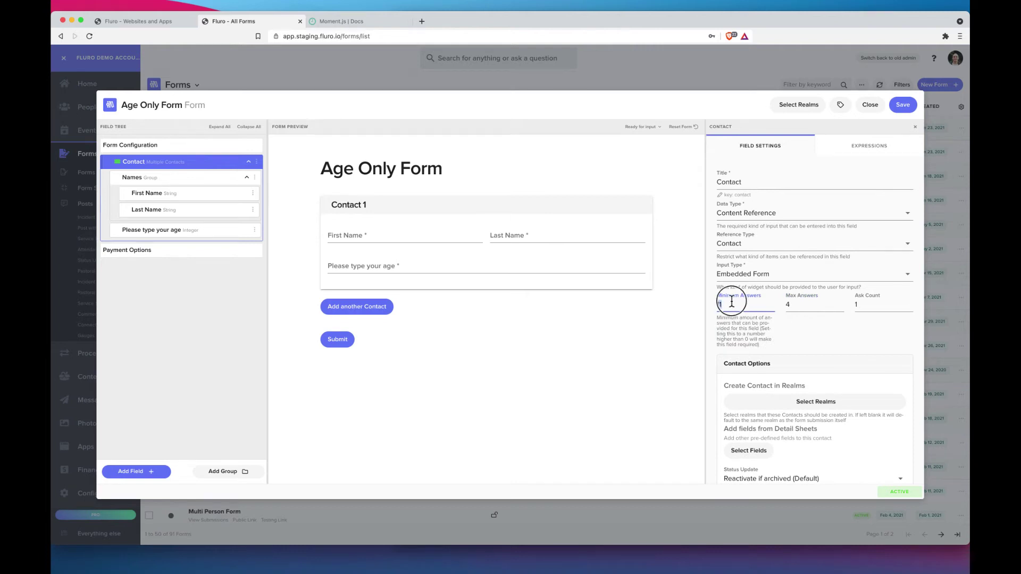
text(1)
double_click(786, 304)
text(1)
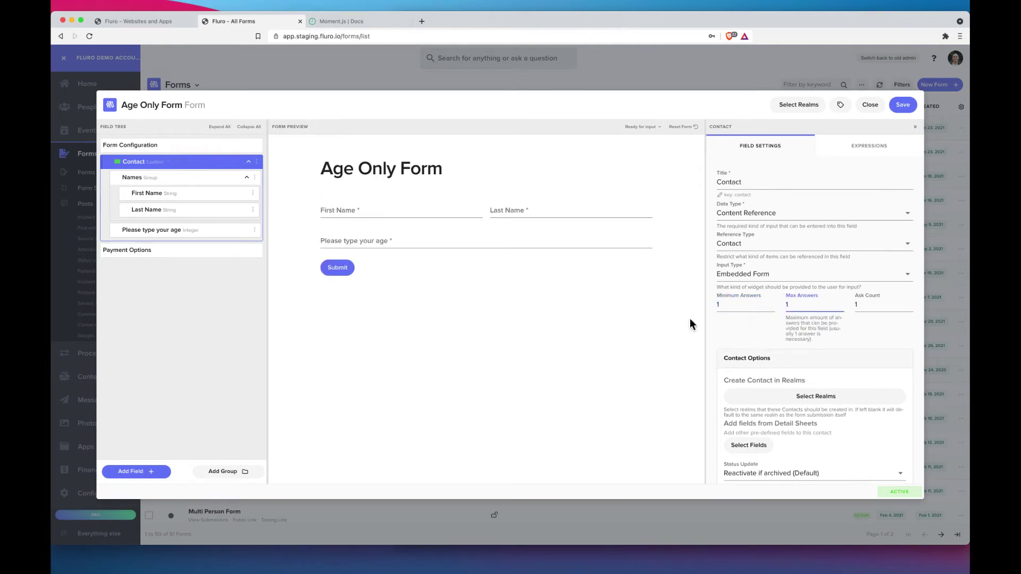
Step: Add a text field titled 'Date of birth' below the age question, with database key dob
click(162, 231)
click(142, 471)
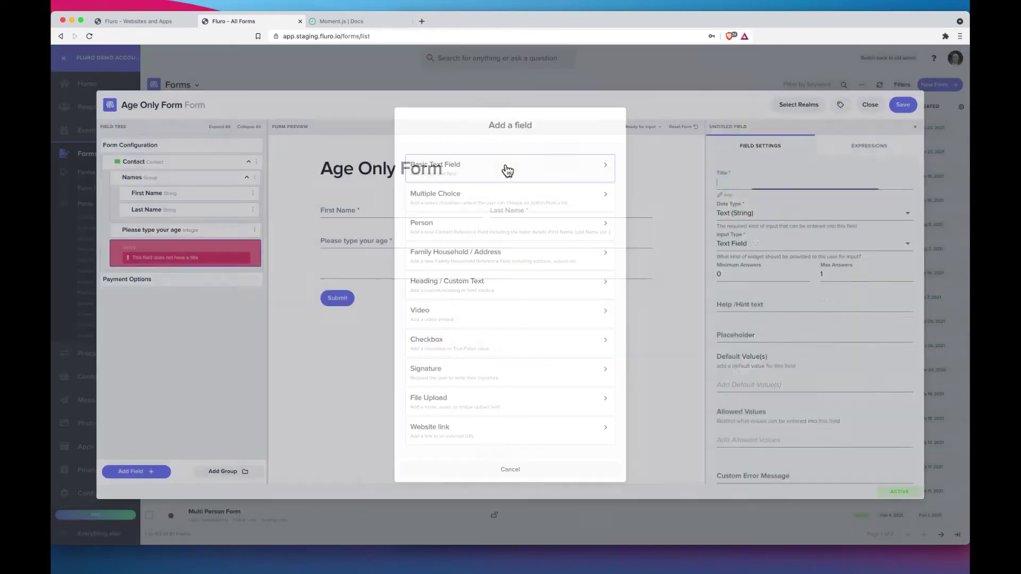
click(507, 170)
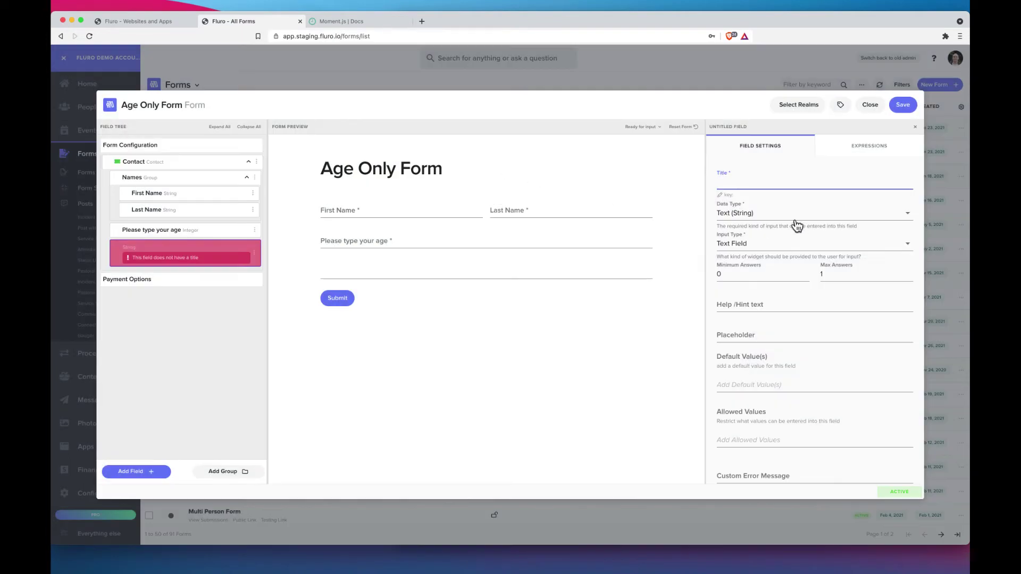
text(D)
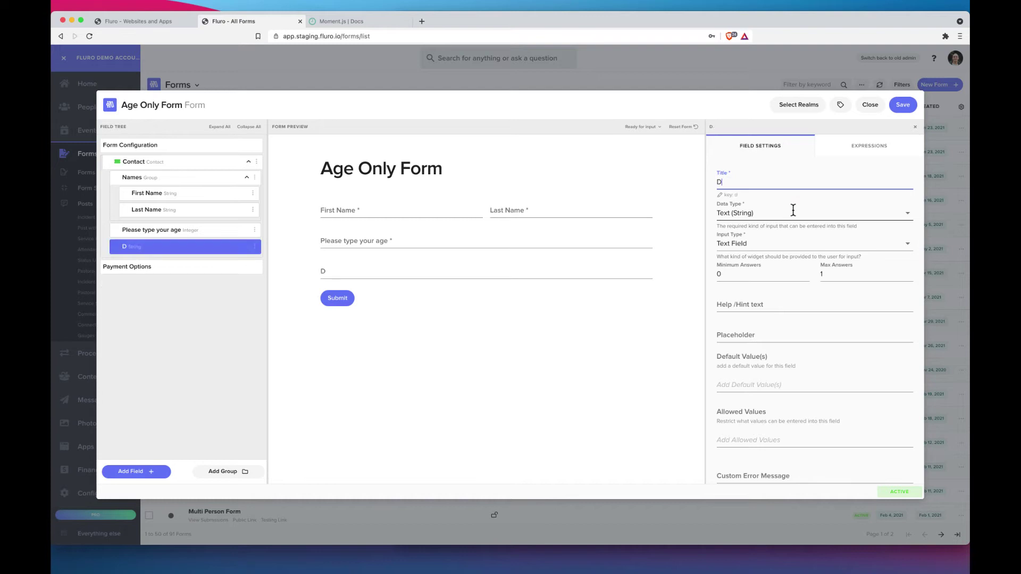
text(ate of birth)
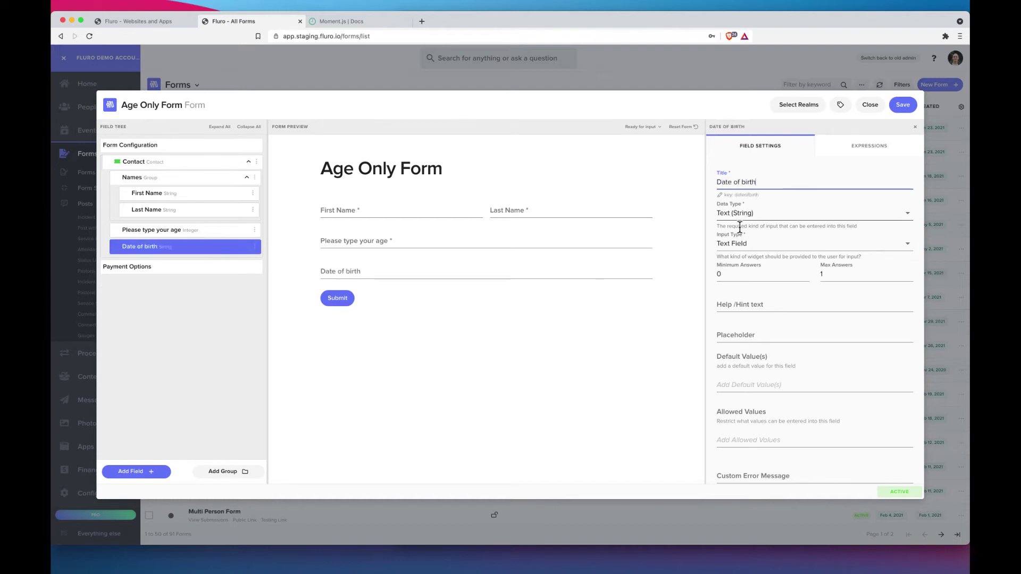
click(758, 196)
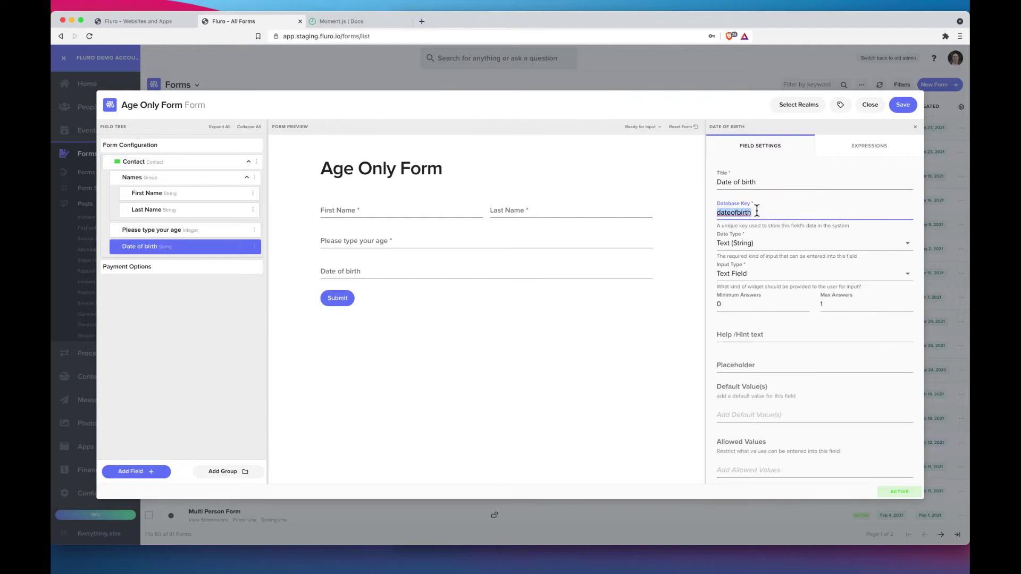
text(dob)
click(712, 219)
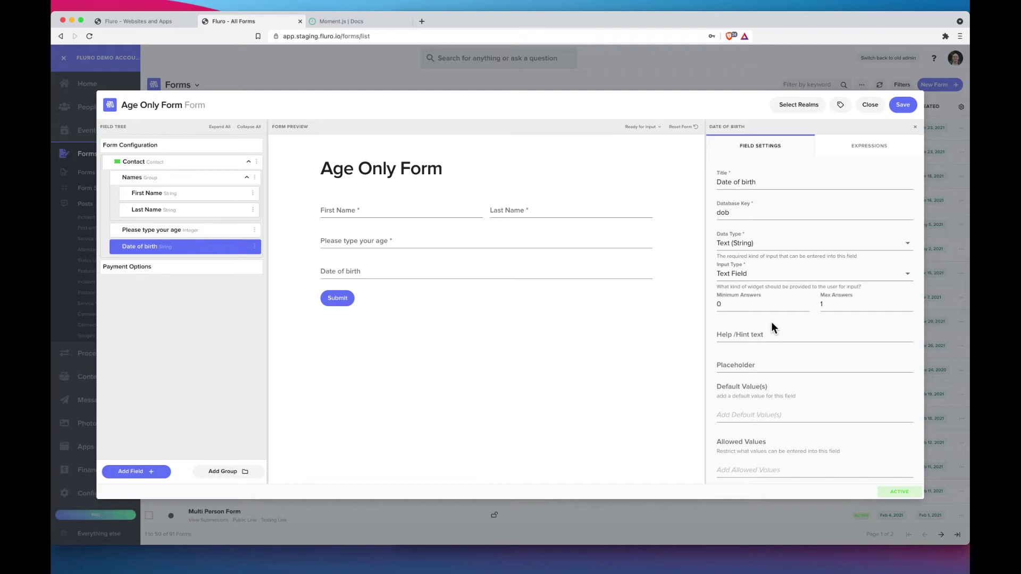
Step: Bring up Date of birth's 'Set value to' expression option, then go to the Moment.js documentation
click(862, 152)
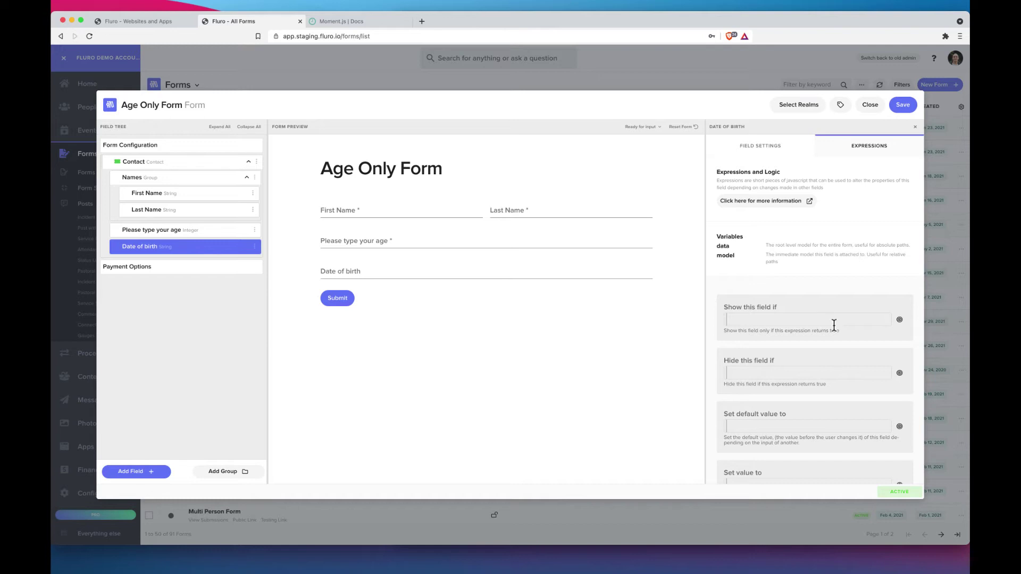
scroll(834, 324, down, 3)
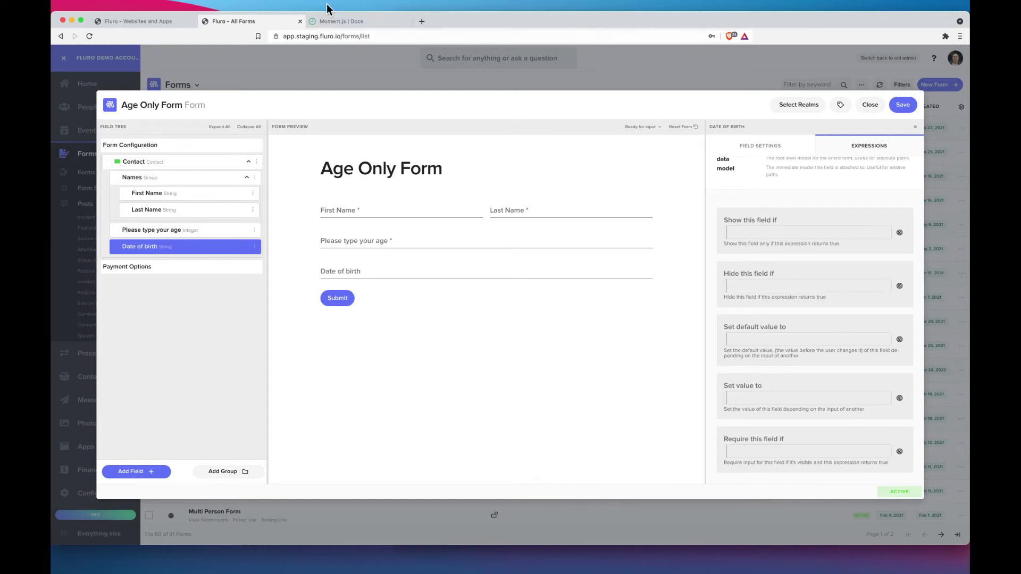
click(341, 23)
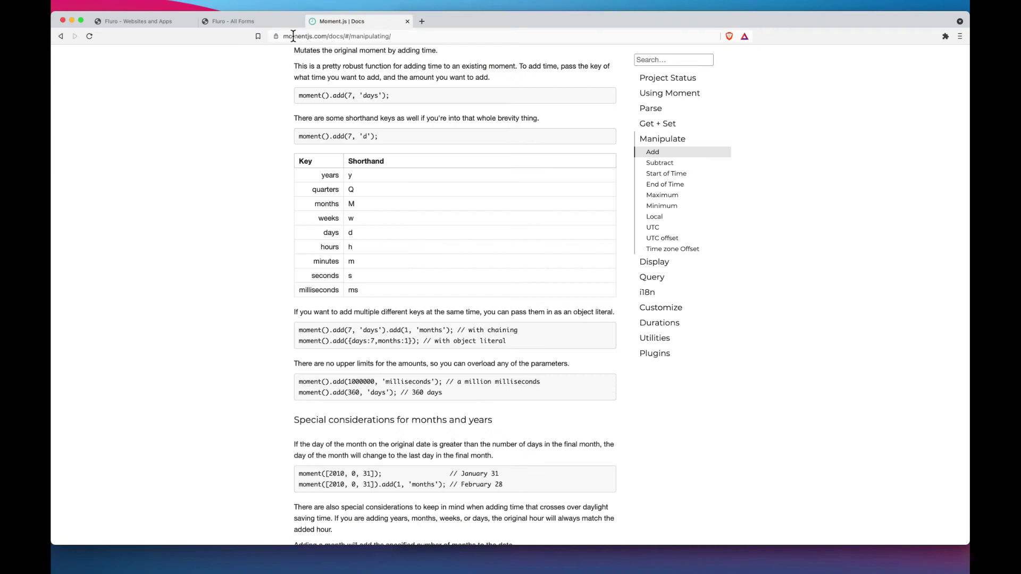
Step: Copy the moment().add(7, 'days') example from the Moment.js Add section and return to Fluro
scroll(582, 152, up, 2)
scroll(582, 152, up, 1)
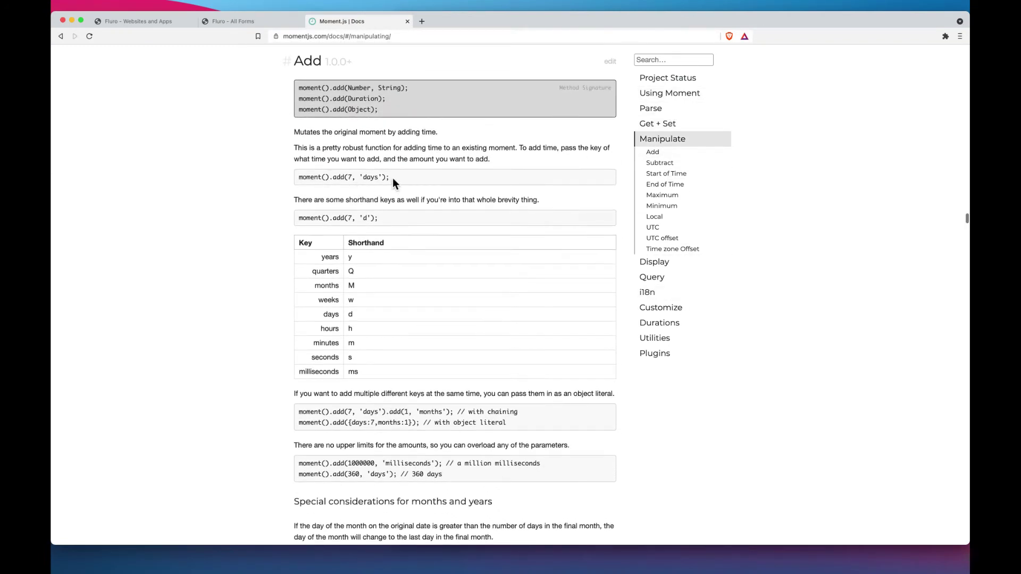
drag(393, 178, 292, 179)
key(super+c)
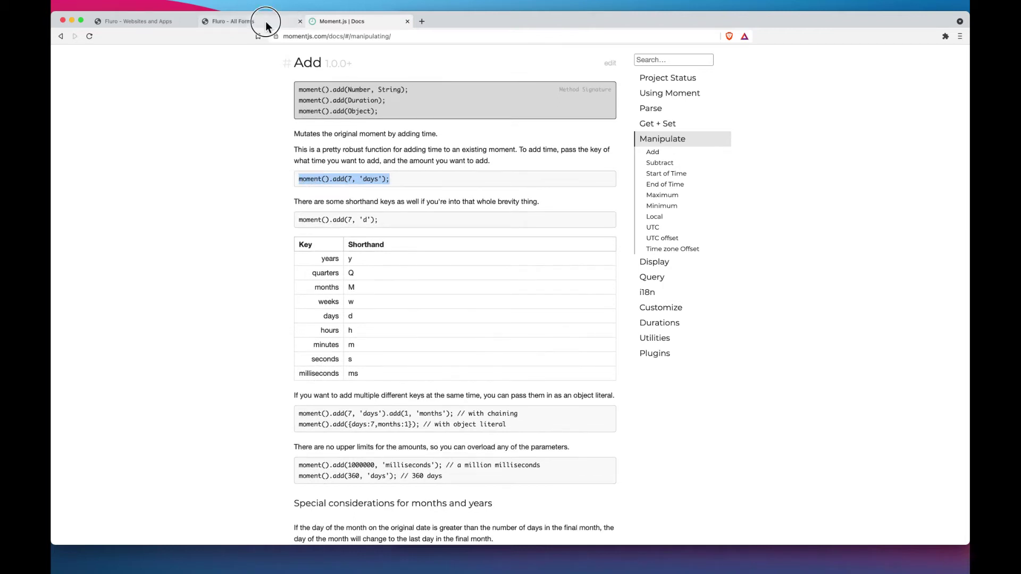
click(264, 21)
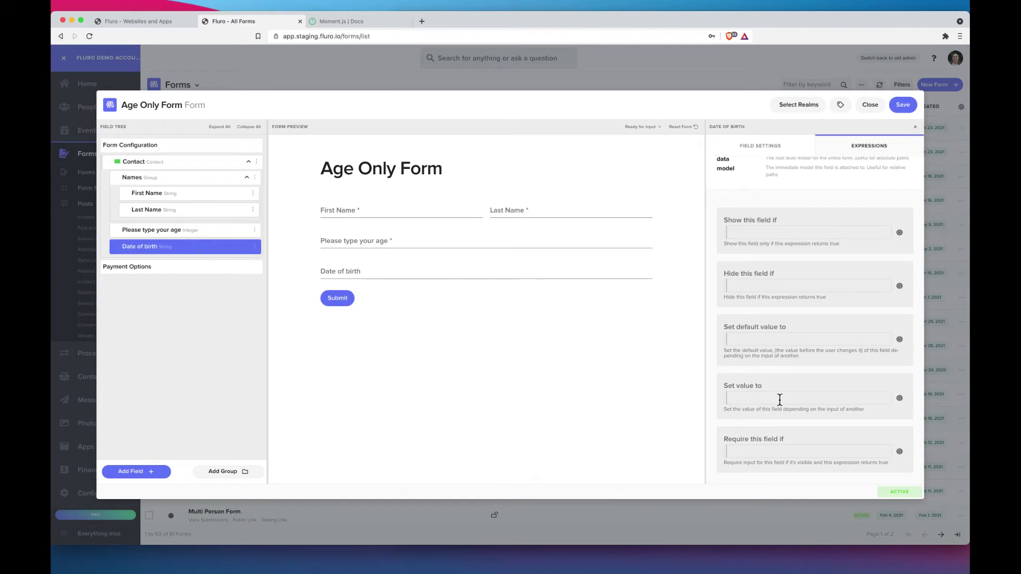
Step: Paste the example into 'Set value to' and change it to moment().subtract(7, 'years')
key(super+v)
double_click(762, 399)
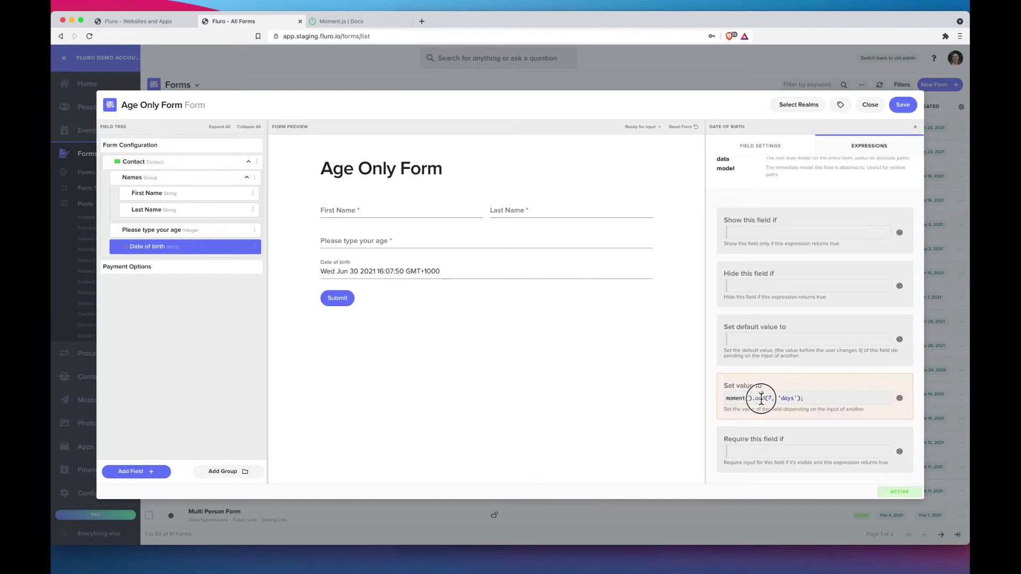
text(subt)
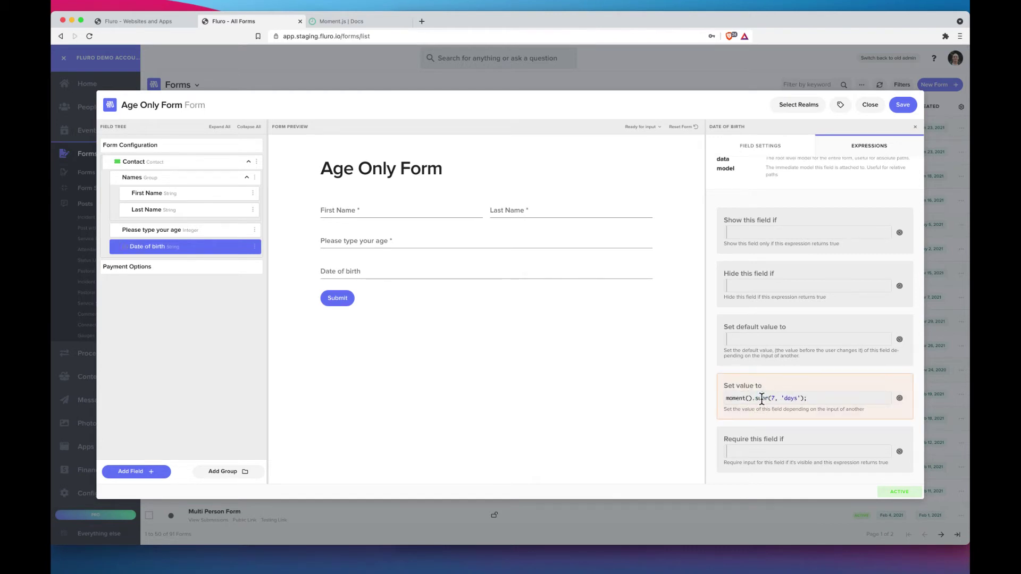
text(ract)
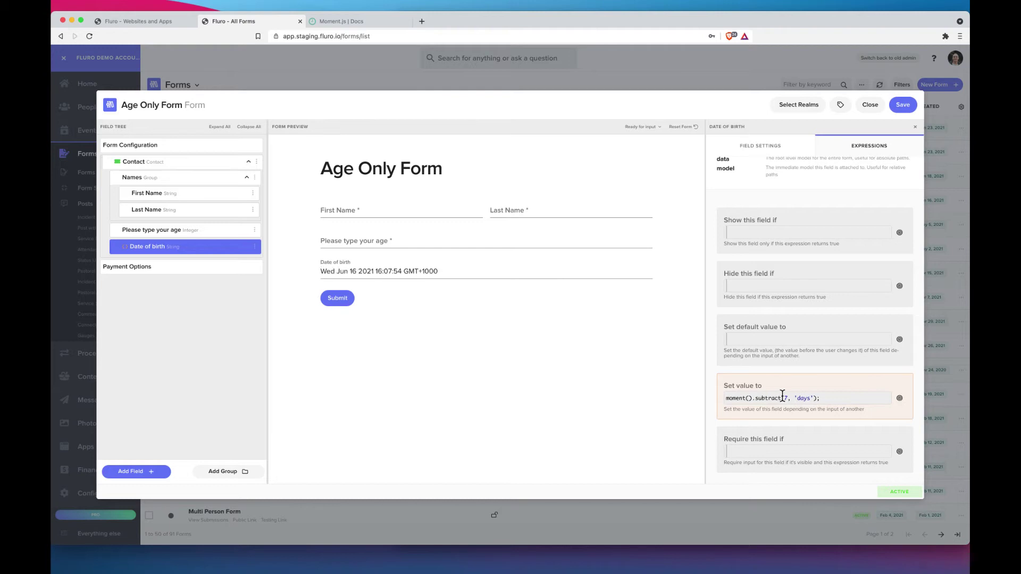
click(783, 398)
double_click(805, 398)
text(years)
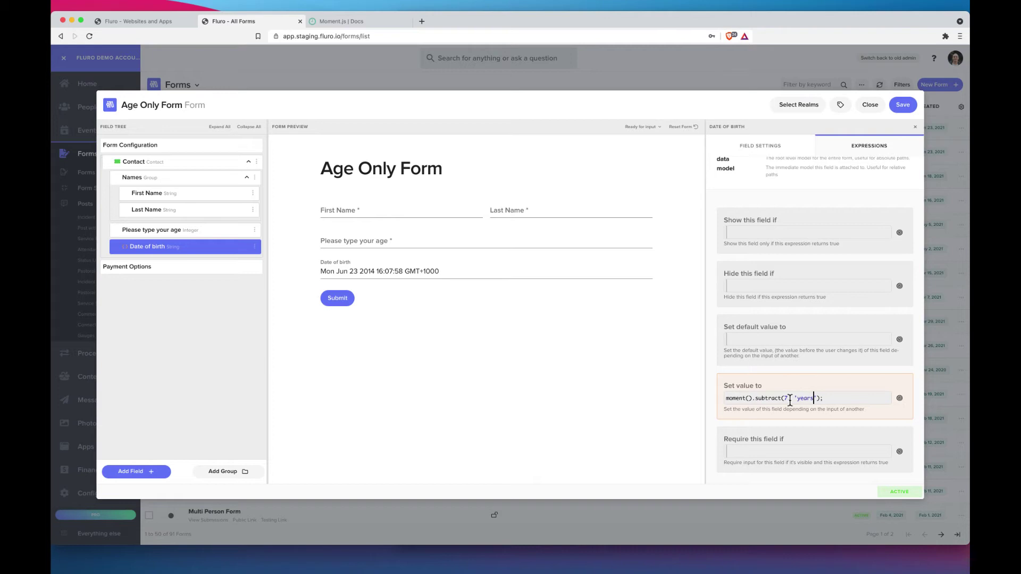
Step: Replace the 7 with the model.pleasetypeyourage field reference as the subtract amount
click(785, 398)
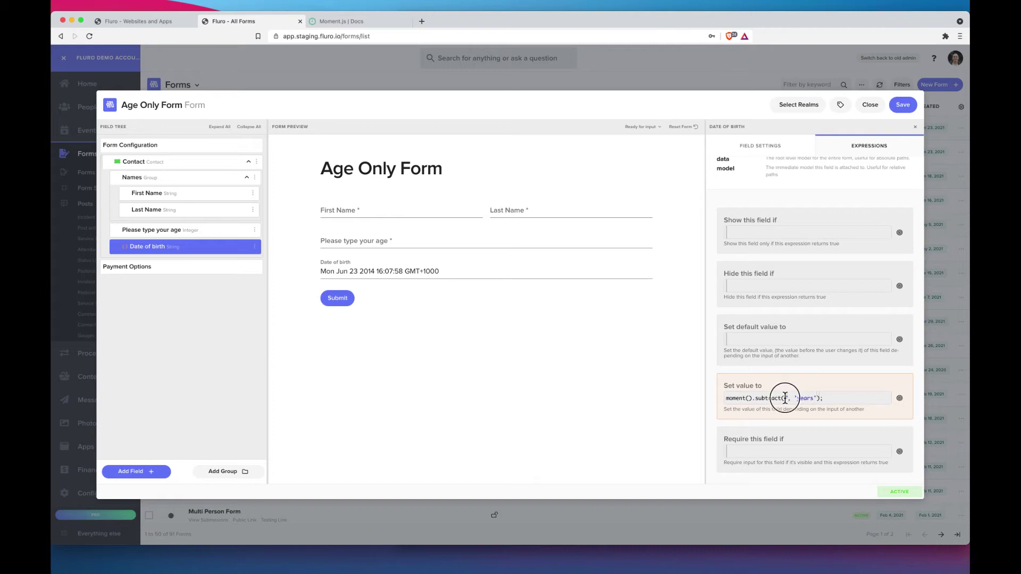
key(Delete)
click(899, 399)
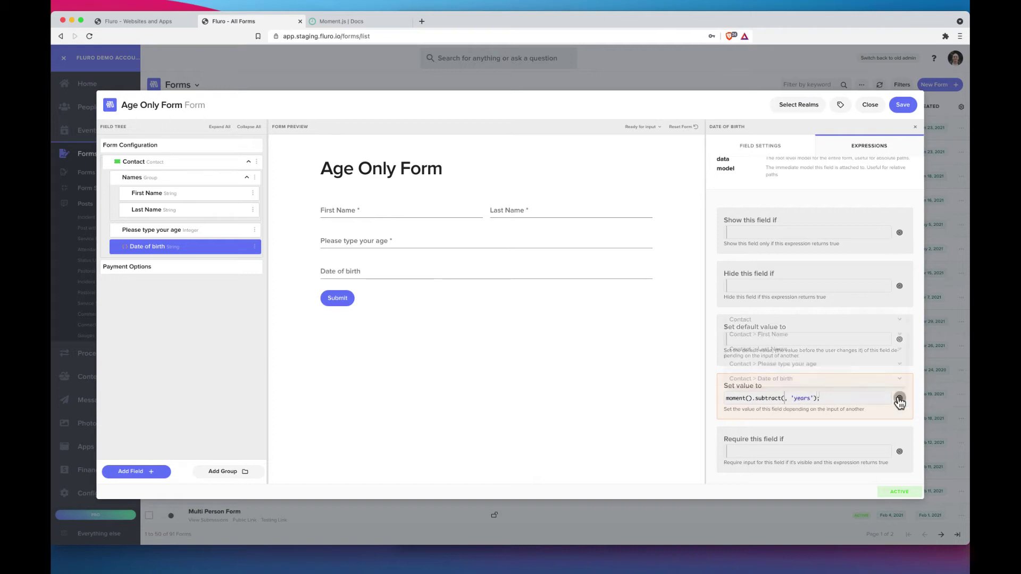
click(786, 368)
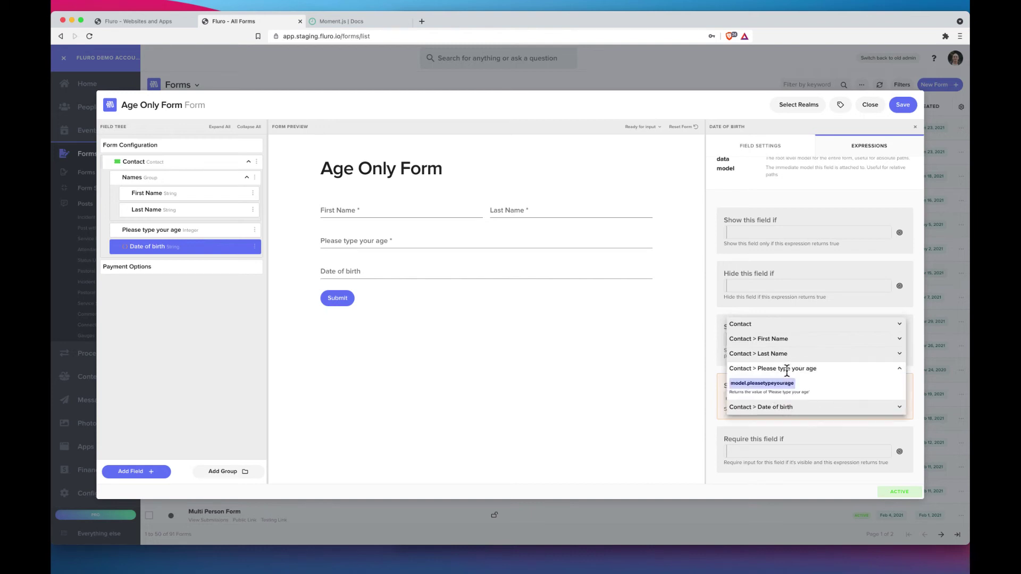
click(787, 390)
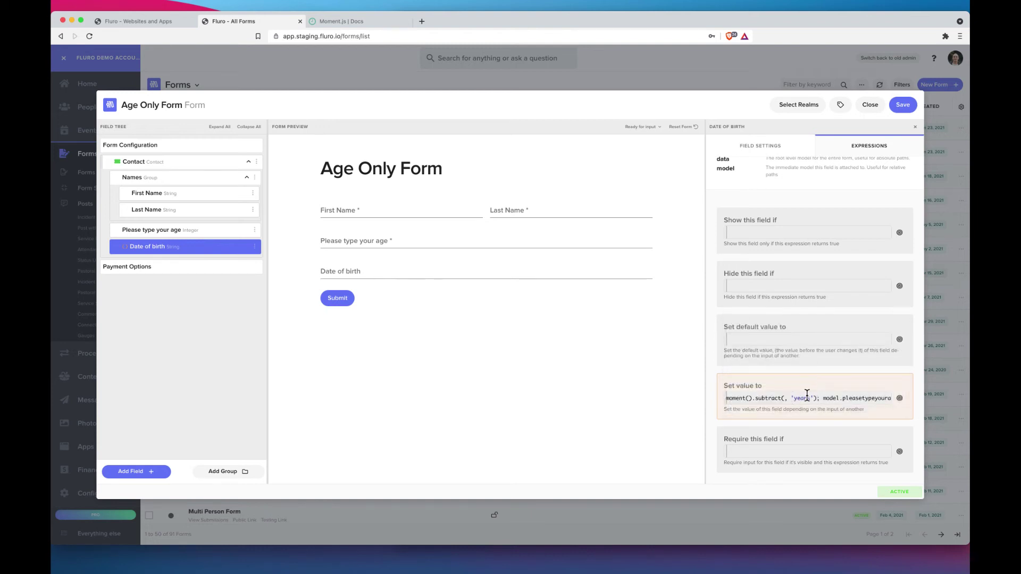
drag(822, 398, 901, 401)
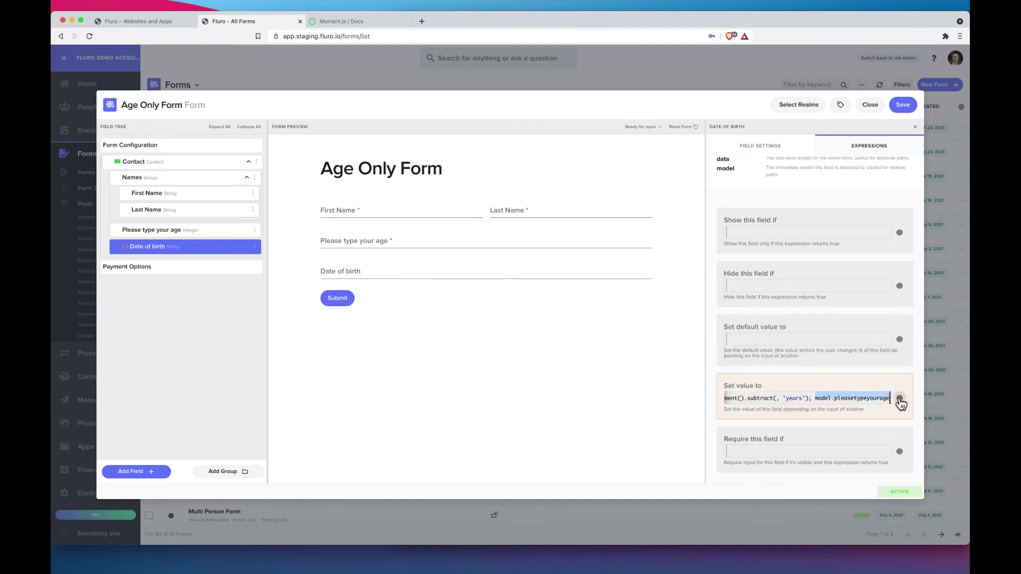
key(BackSpace)
text(model.pleasetypeyourage)
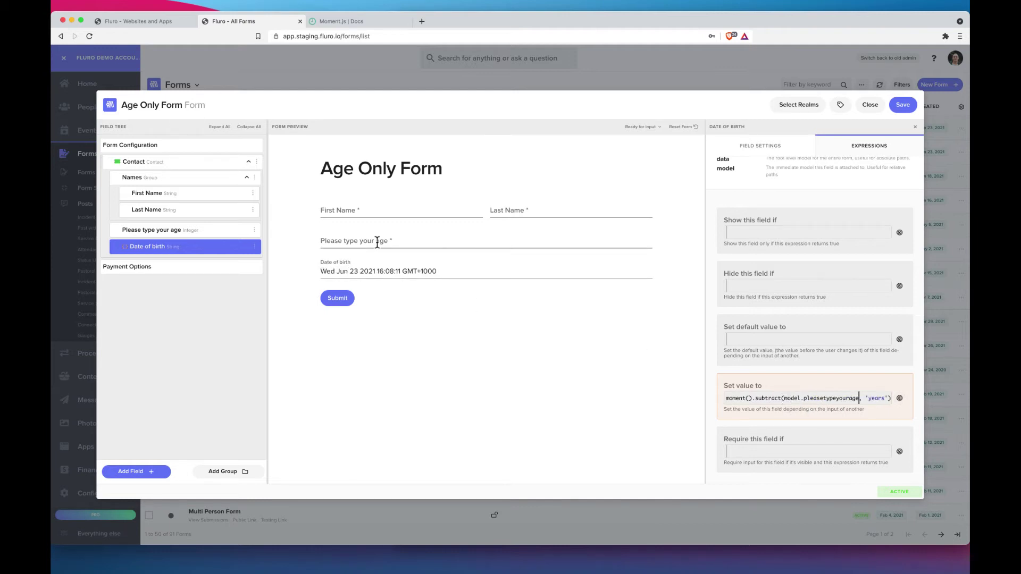
Step: Try ages 20 and 3033 in the preview, then 20 again, confirming Date of birth Sat Jun 23 2001
click(441, 245)
text(20)
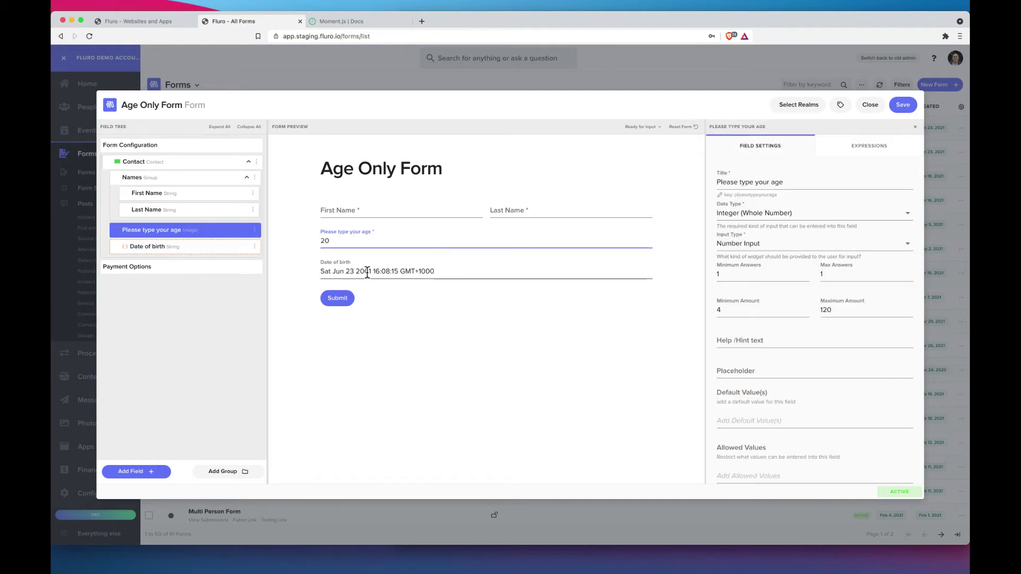
click(365, 240)
double_click(365, 241)
text(30)
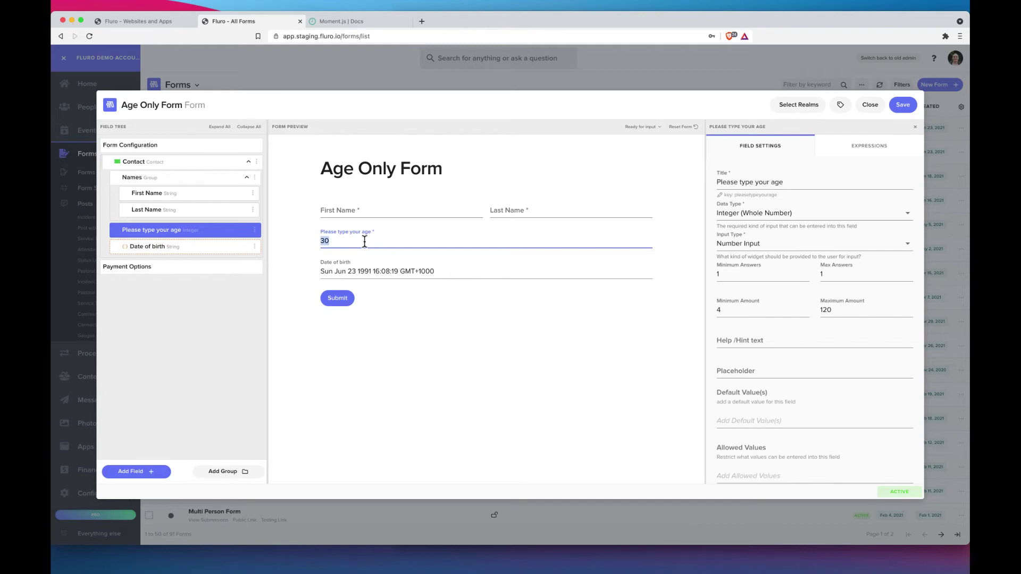
text(33)
double_click(364, 240)
double_click(341, 241)
text(20)
click(306, 254)
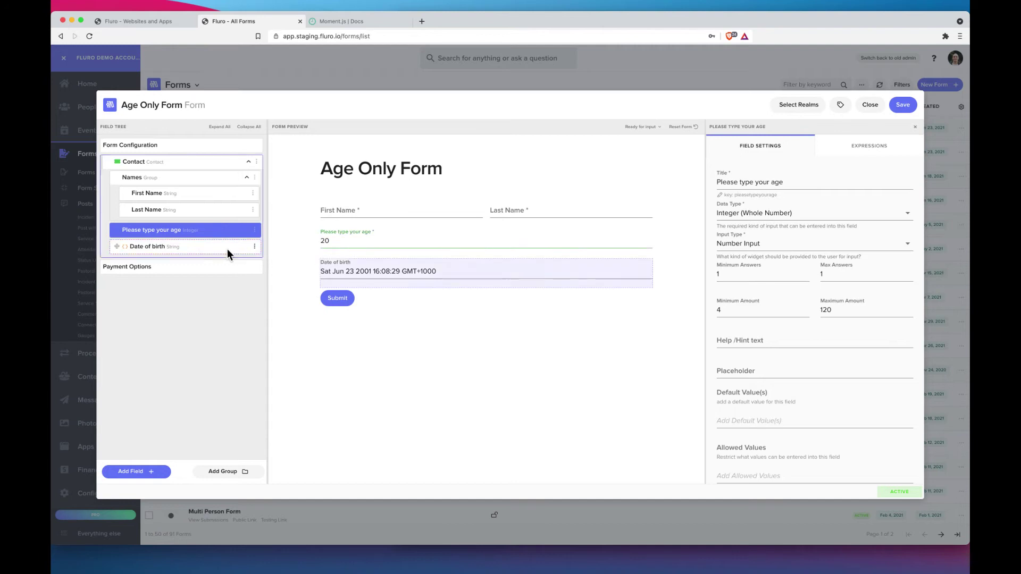
Step: Set the Date of birth input type to Hidden Value and reset the preview form
click(189, 249)
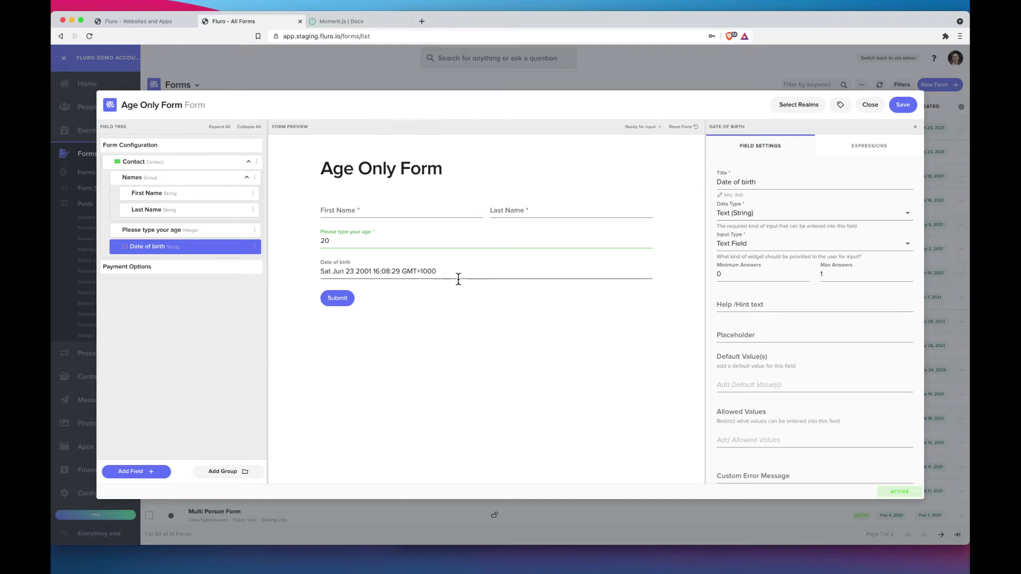
click(753, 244)
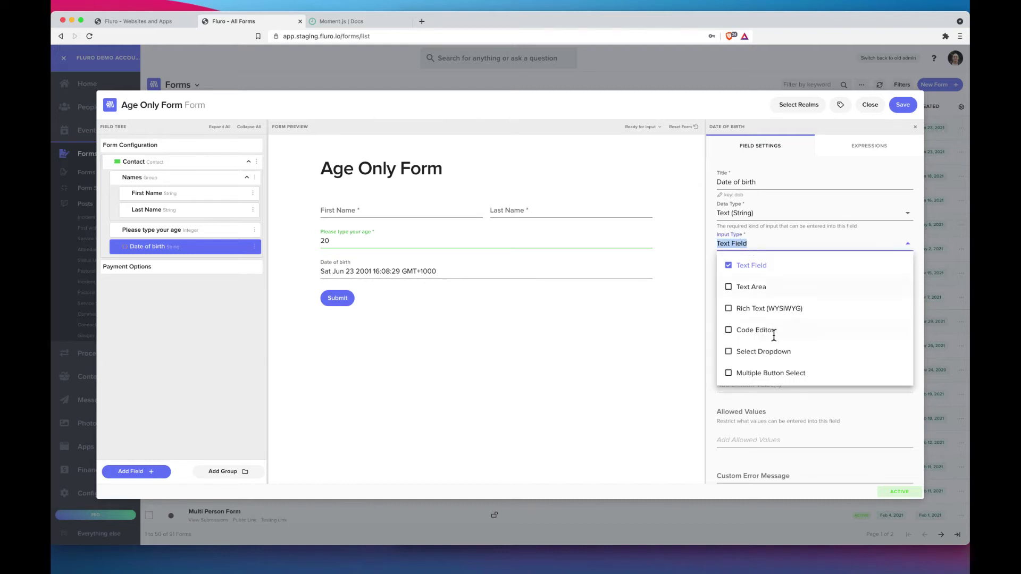
scroll(780, 351, down, 1)
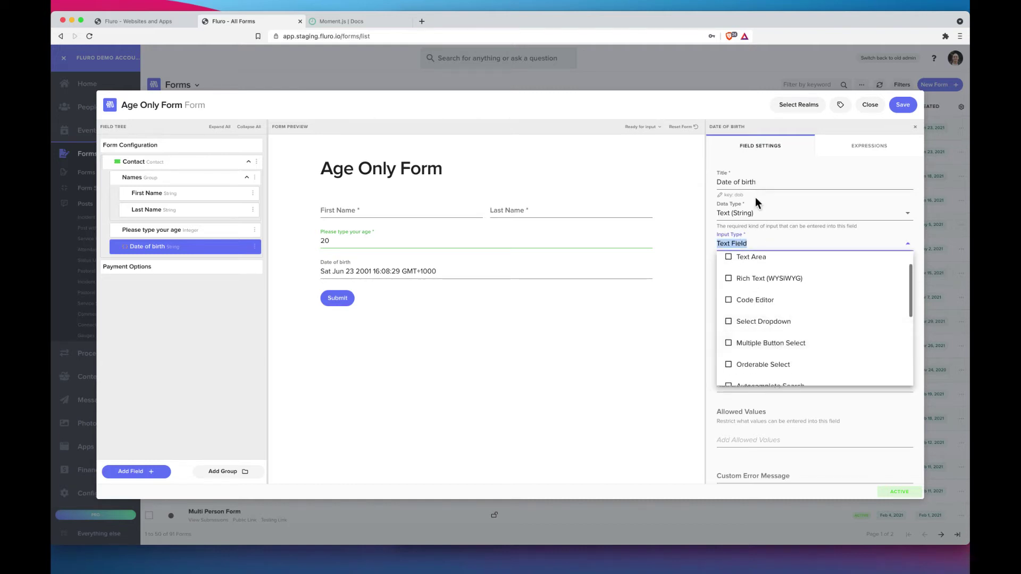
scroll(772, 307, down, 6)
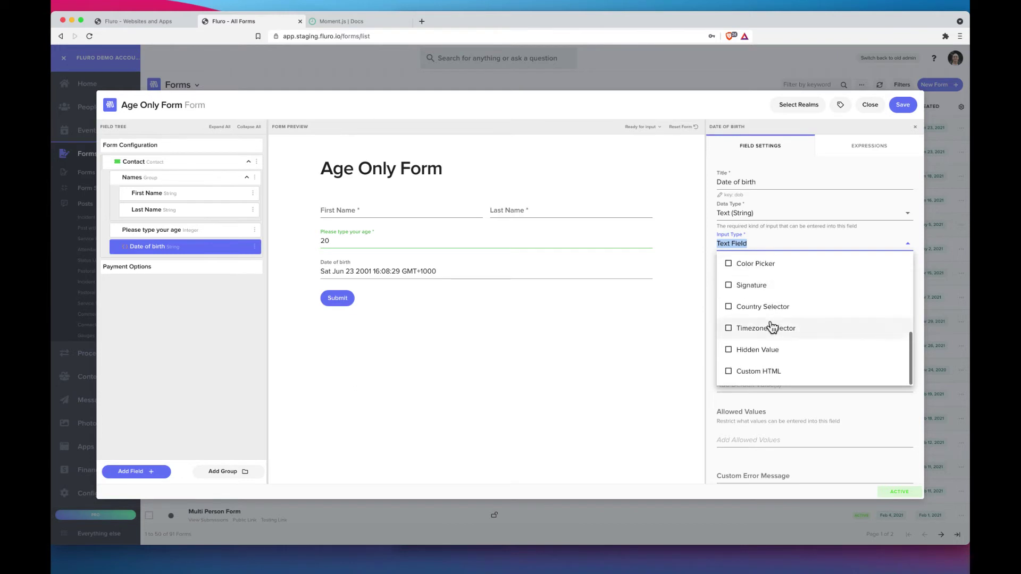
click(765, 349)
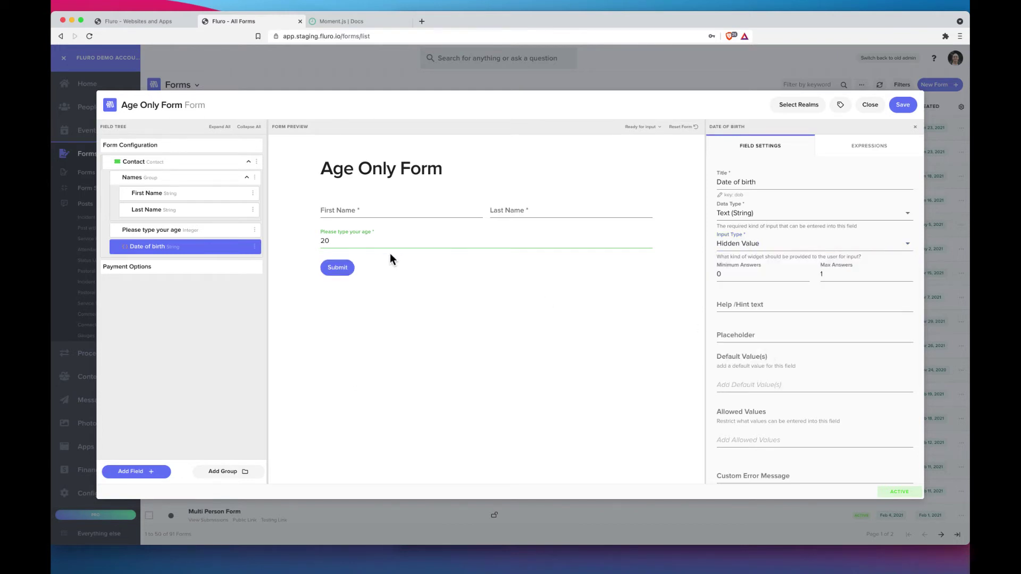
click(688, 126)
Step: Show the data model preview, revealing dob stored under contact as a Moment object
click(659, 128)
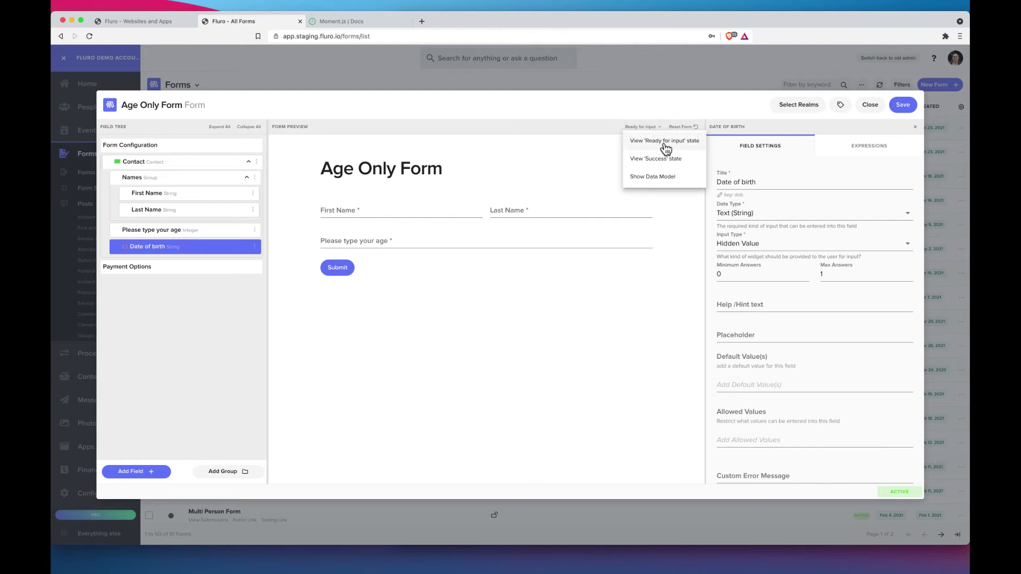
click(658, 178)
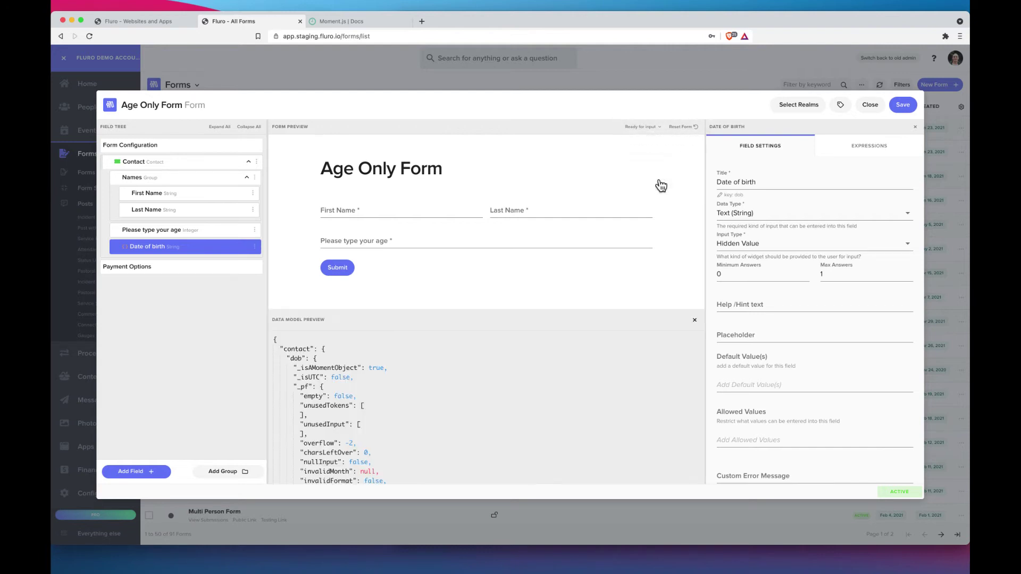
click(681, 127)
scroll(368, 367, down, 5)
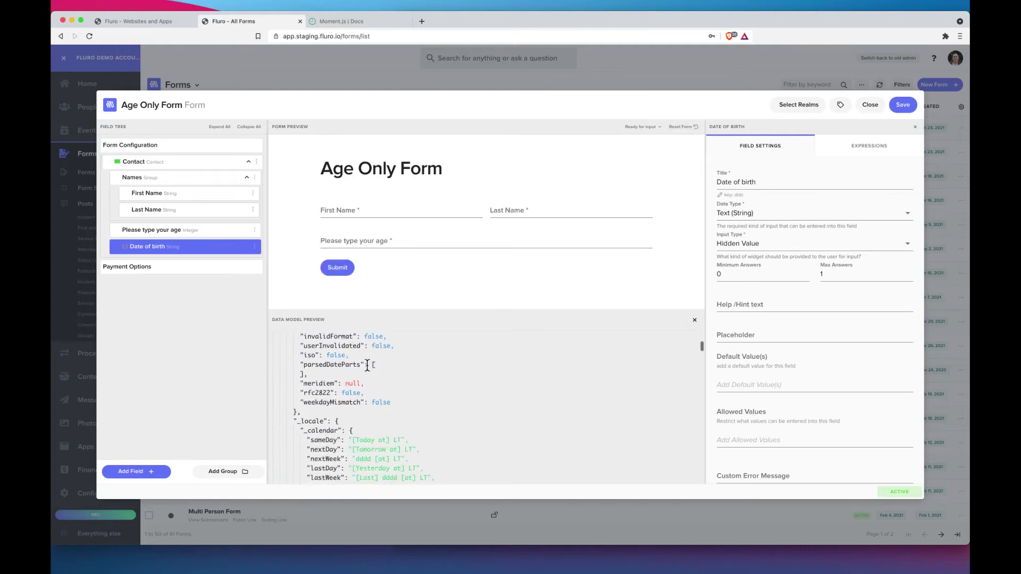
scroll(368, 367, up, 5)
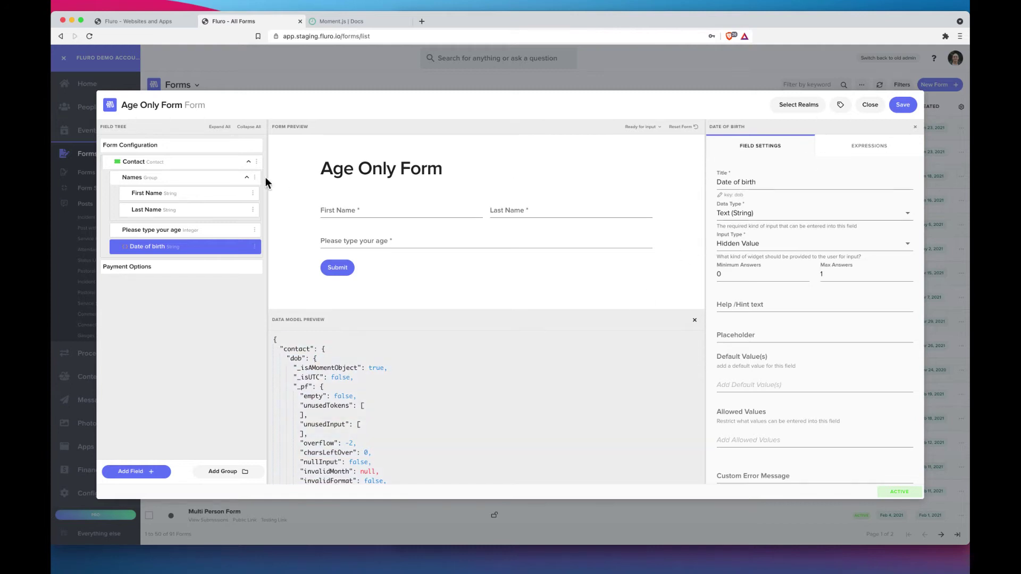
Step: Append .toDate() to the end of the Date of birth field's set-value expression
click(887, 155)
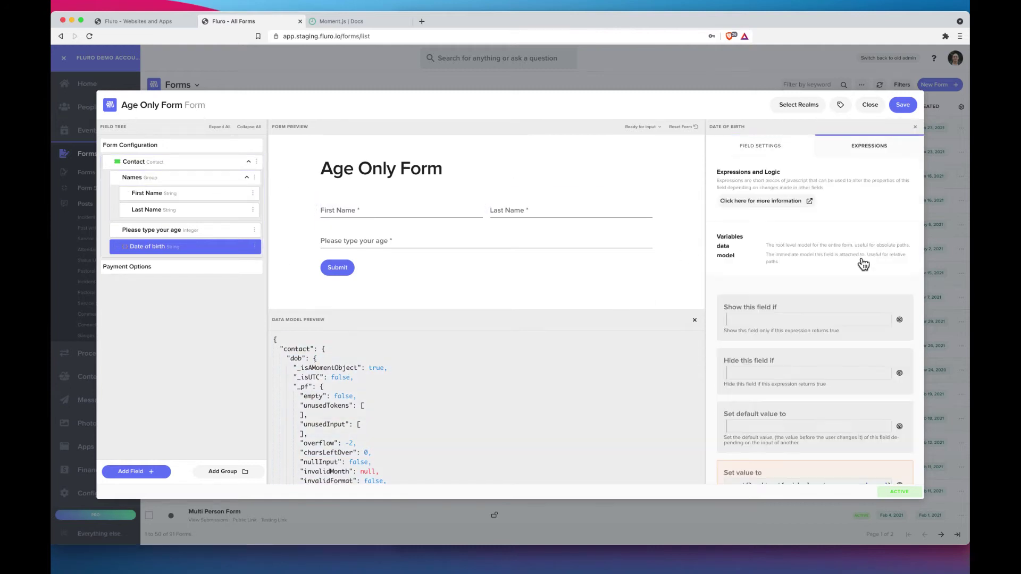
scroll(819, 373, down, 3)
click(873, 398)
key(End)
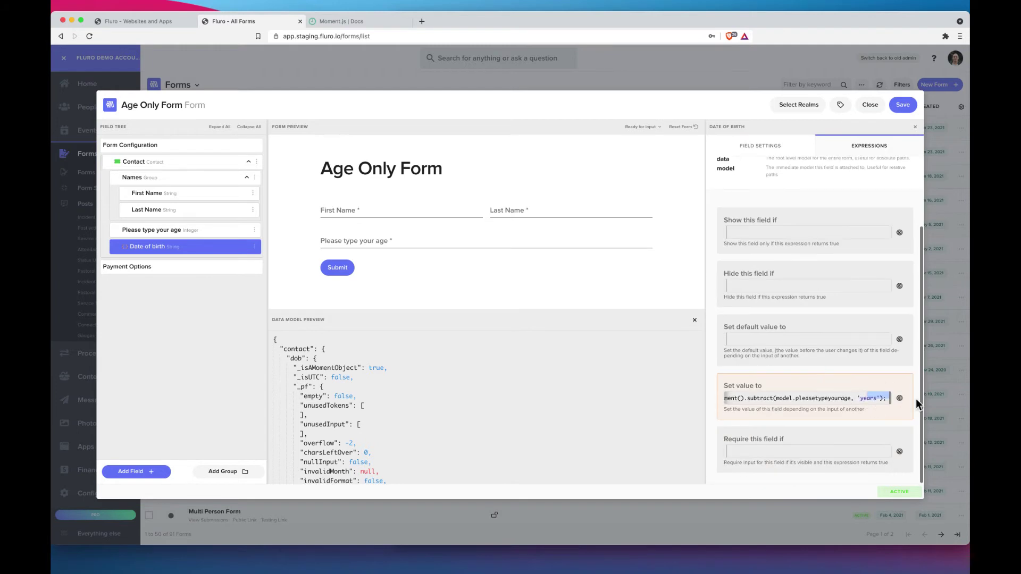
text(;)
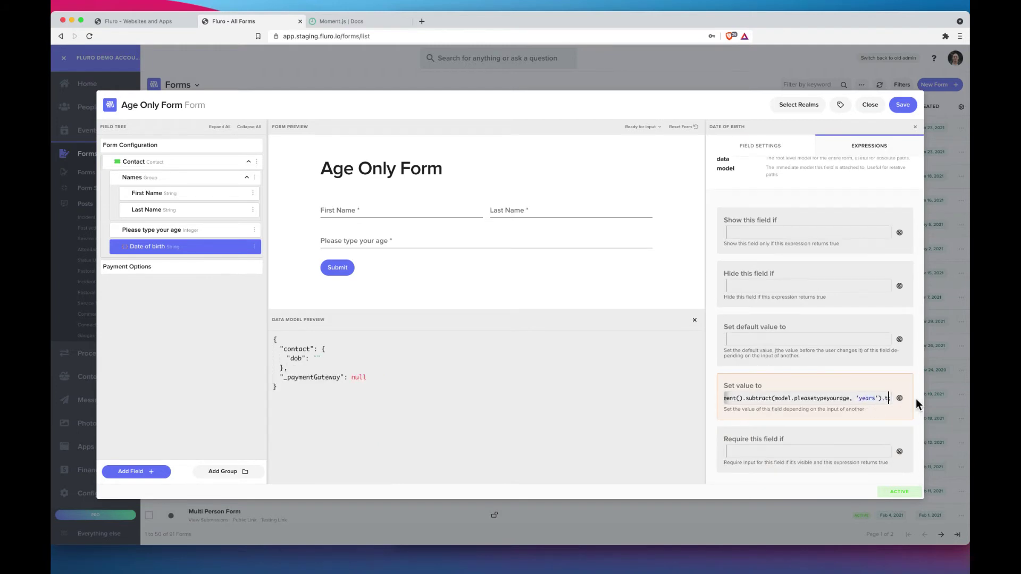
text(.toDate();)
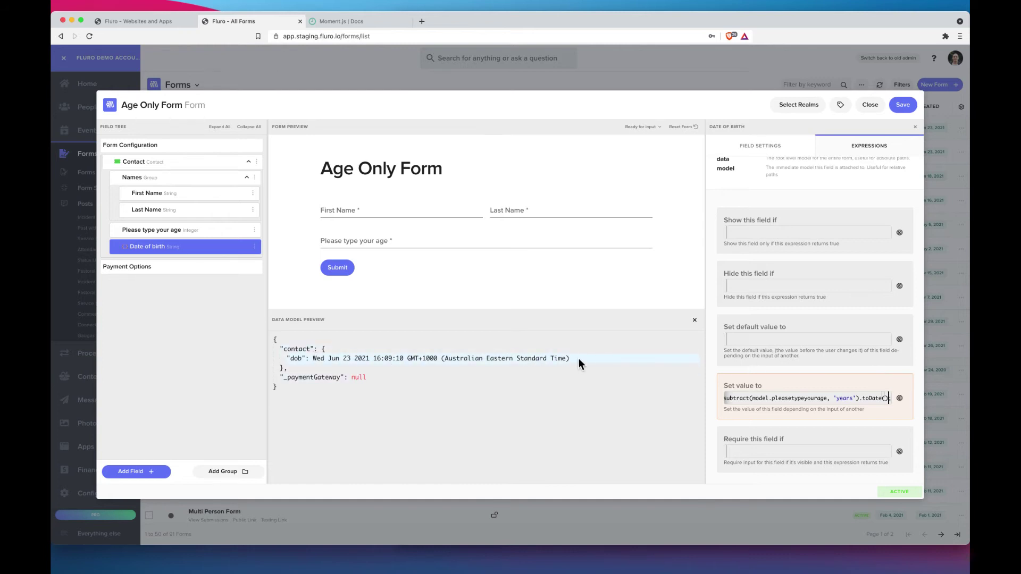
Step: Enter age 22 and test first and last names in the form preview
click(392, 240)
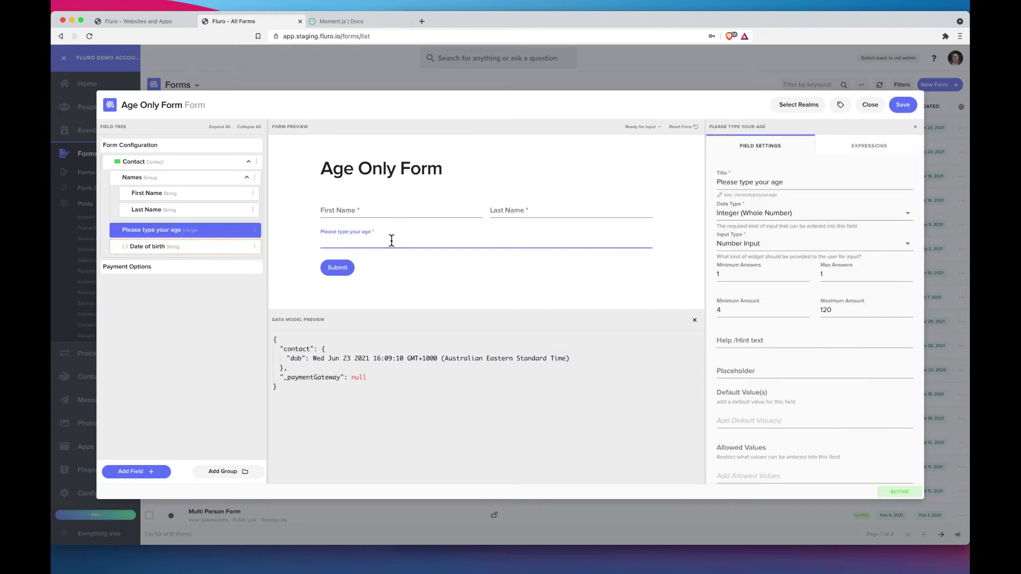
text(22)
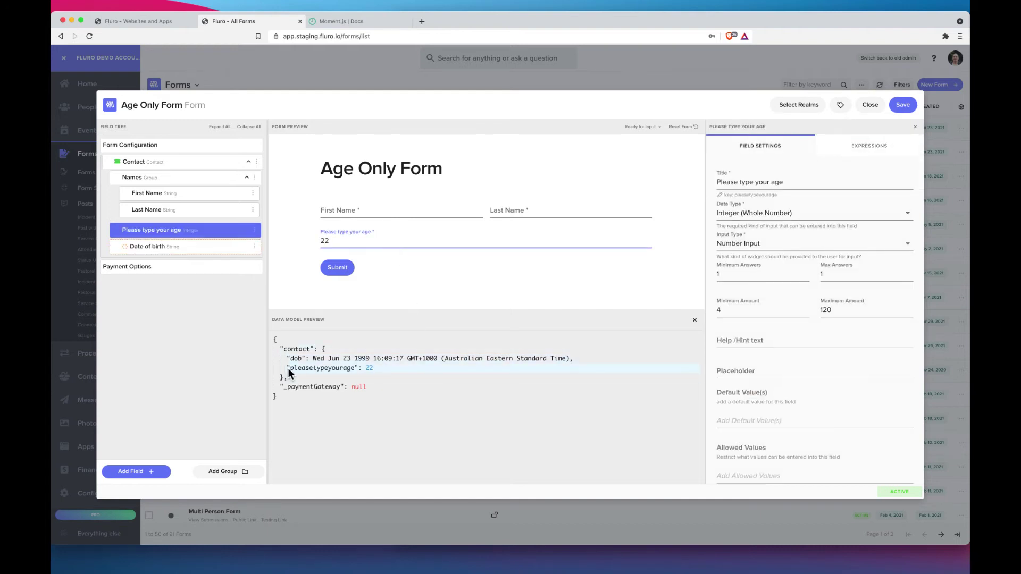
click(353, 210)
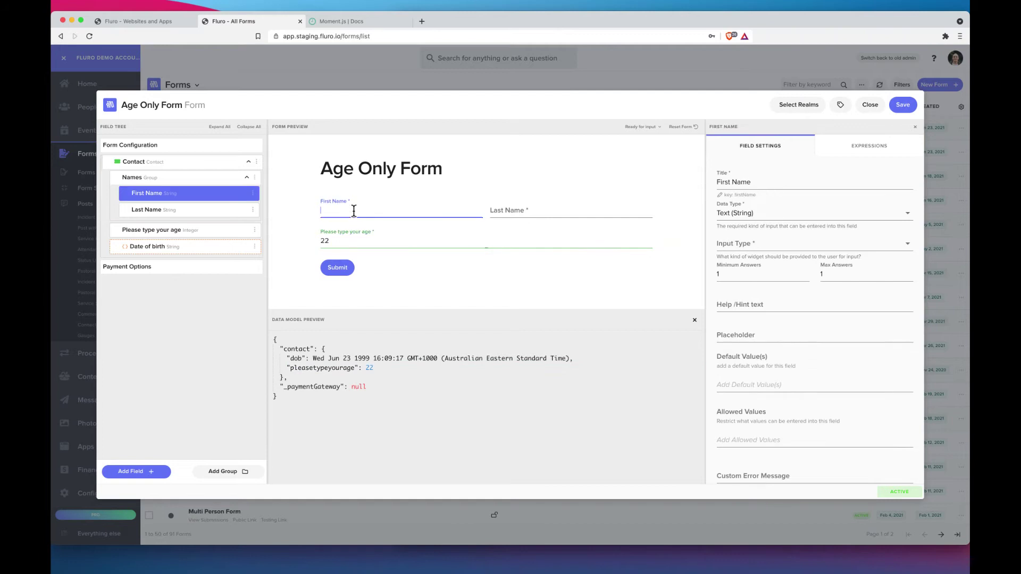
text(tom)
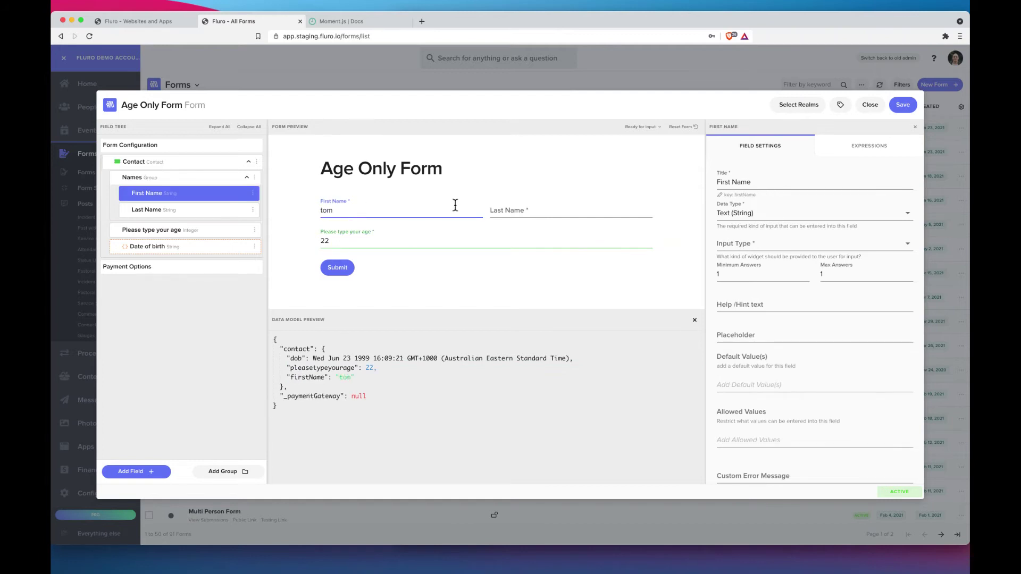
click(532, 209)
text(test)
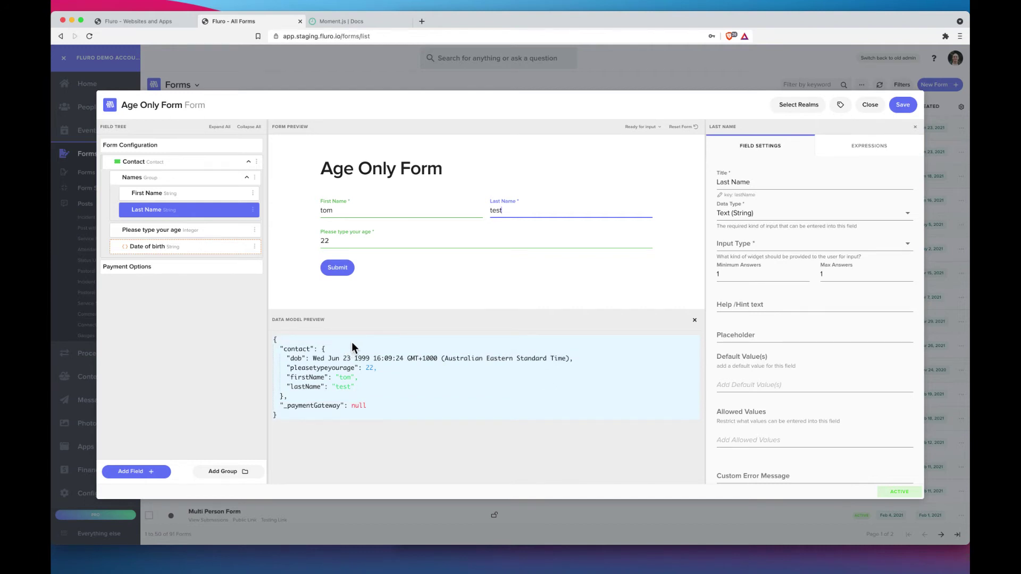
Step: Refresh the data model so dob reads Wed Jun 23 1999, then select Date of birth
click(646, 128)
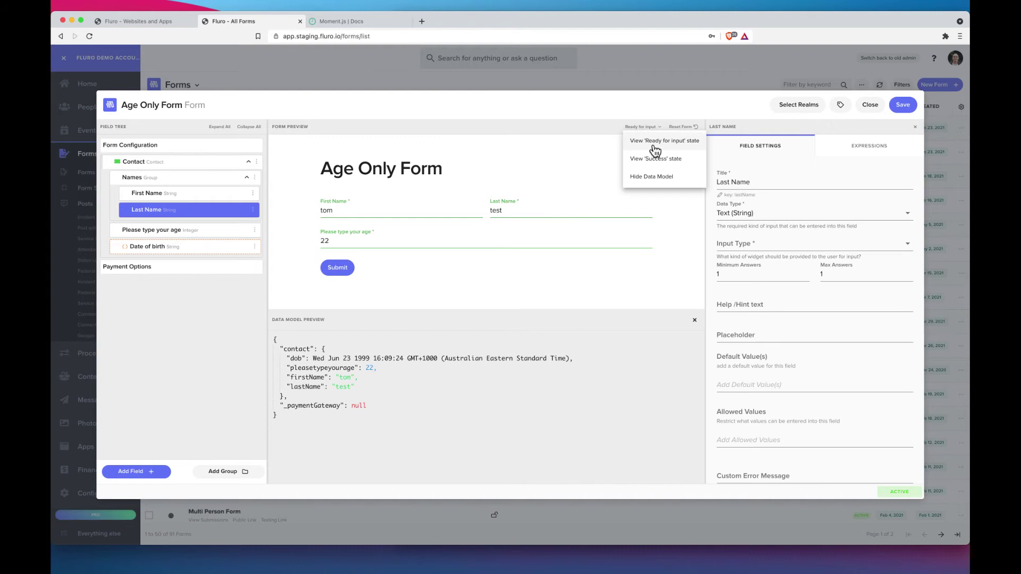
click(655, 178)
click(648, 129)
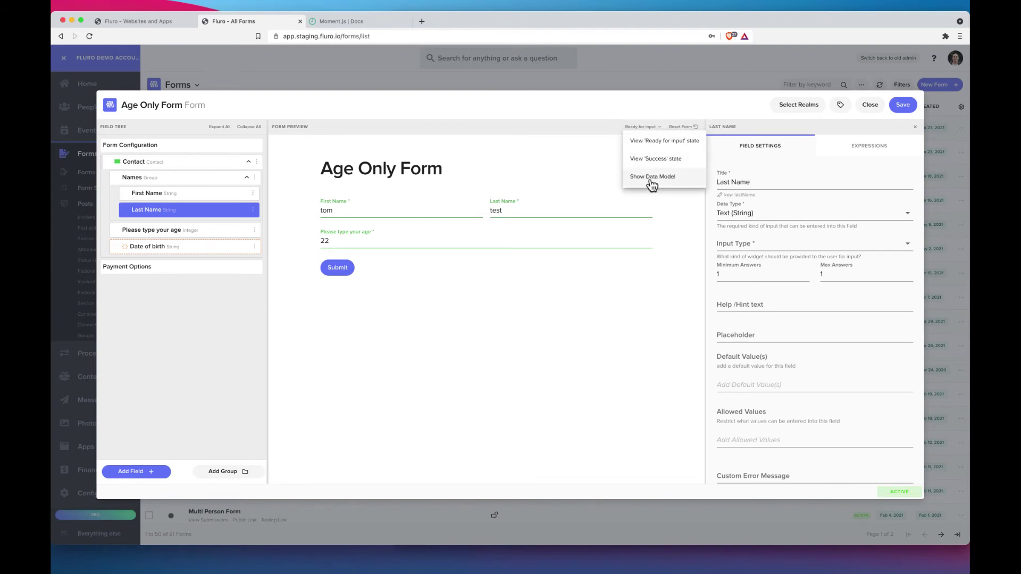
click(653, 180)
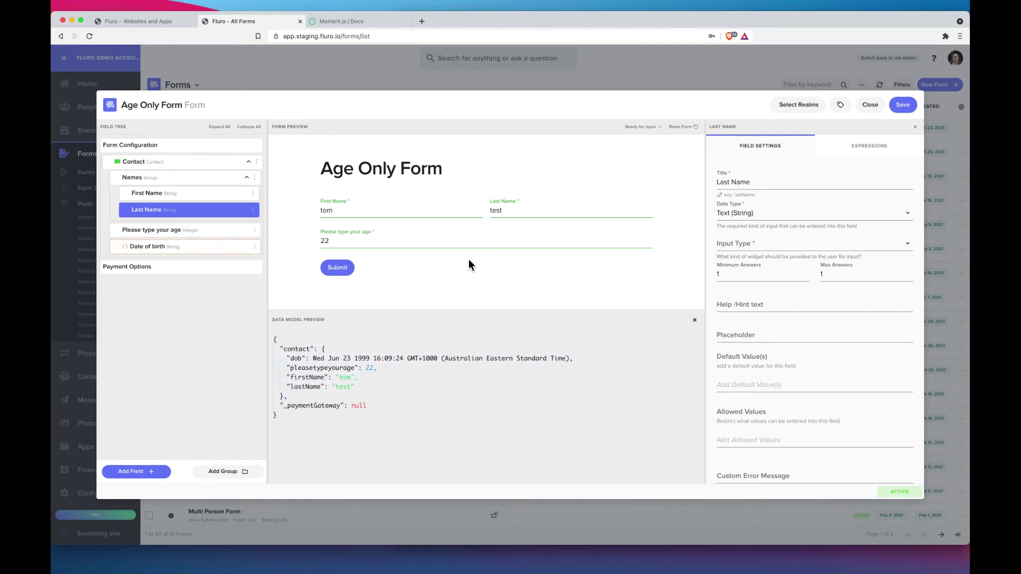
click(188, 248)
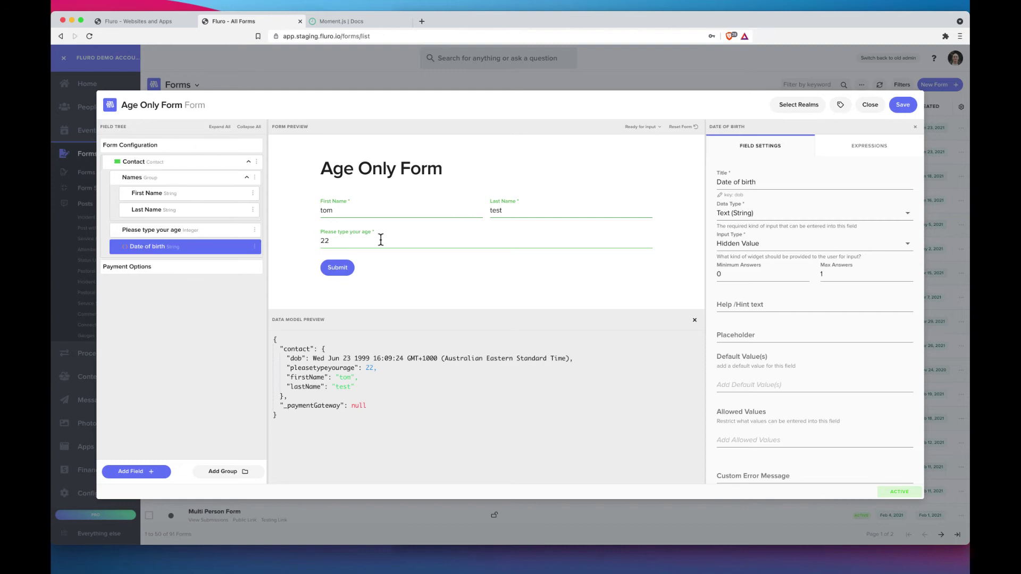
Step: Add a basic text field titled 'Date of birth is verified' with database key dobVerified
click(148, 472)
click(477, 162)
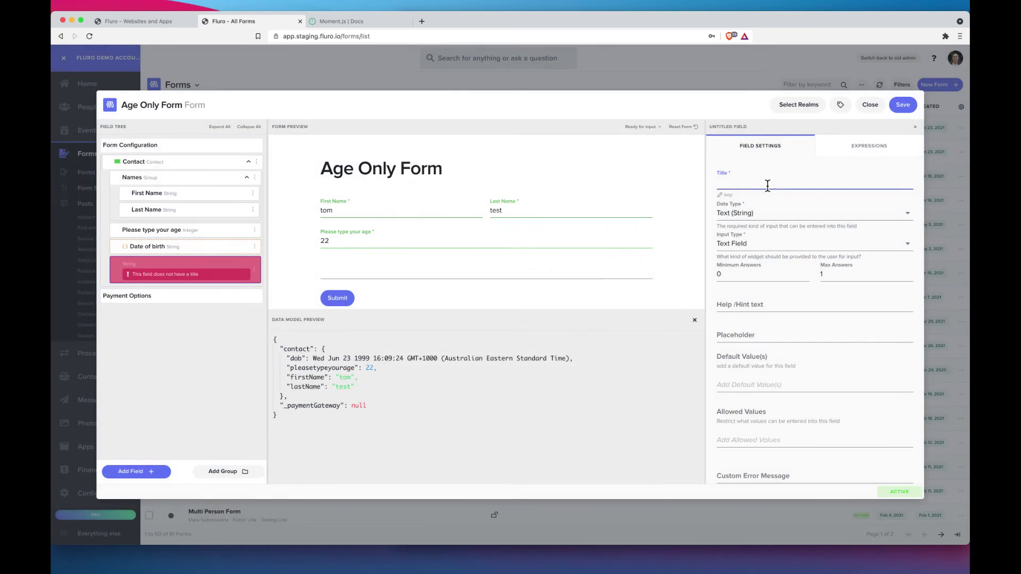
text(Date of birth)
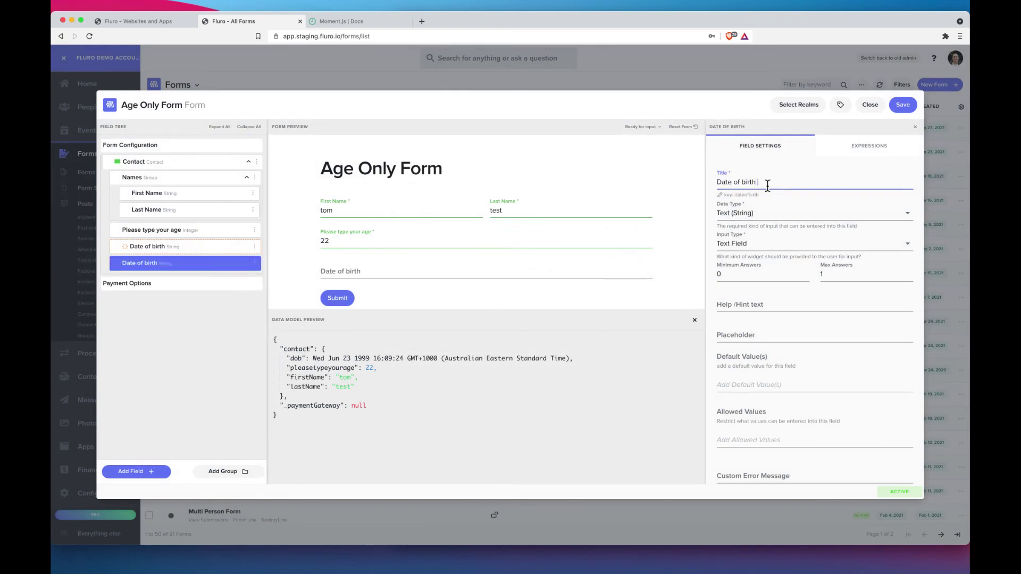
text( is verified)
click(772, 195)
double_click(787, 211)
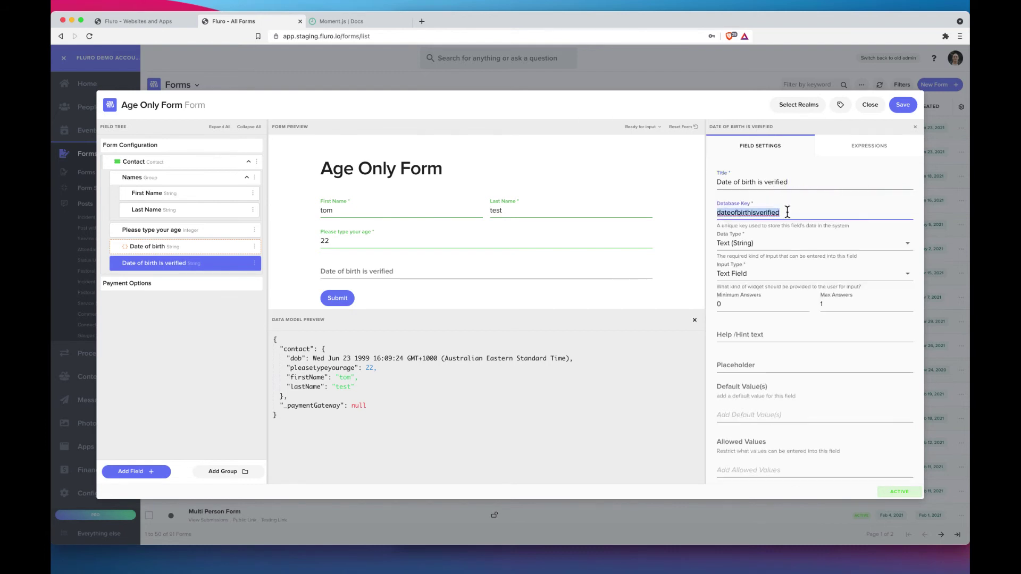
text(dobVerified)
click(789, 225)
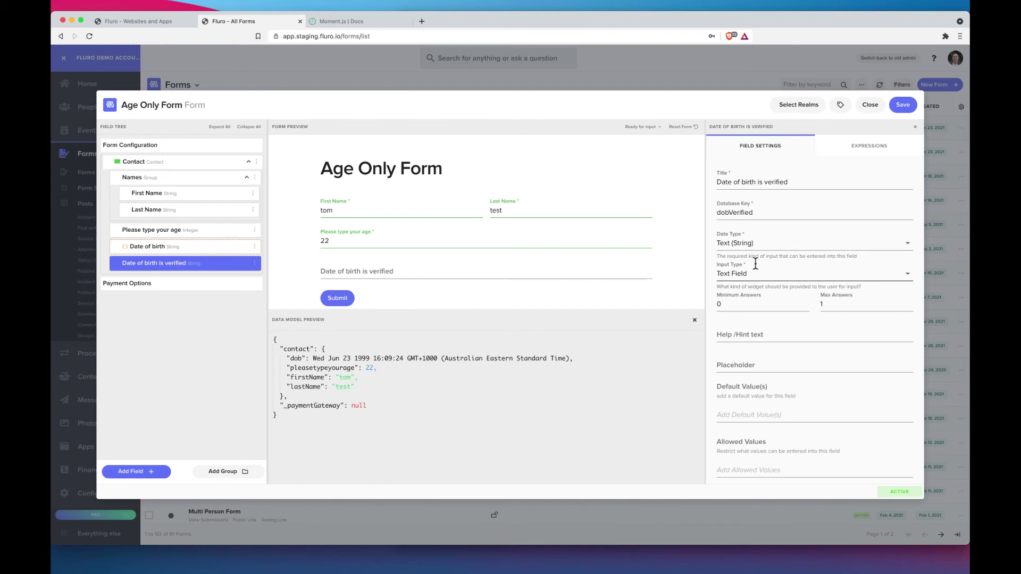
Step: Make the verification field a true/false value and test its checkbox in the preview
click(757, 244)
click(766, 288)
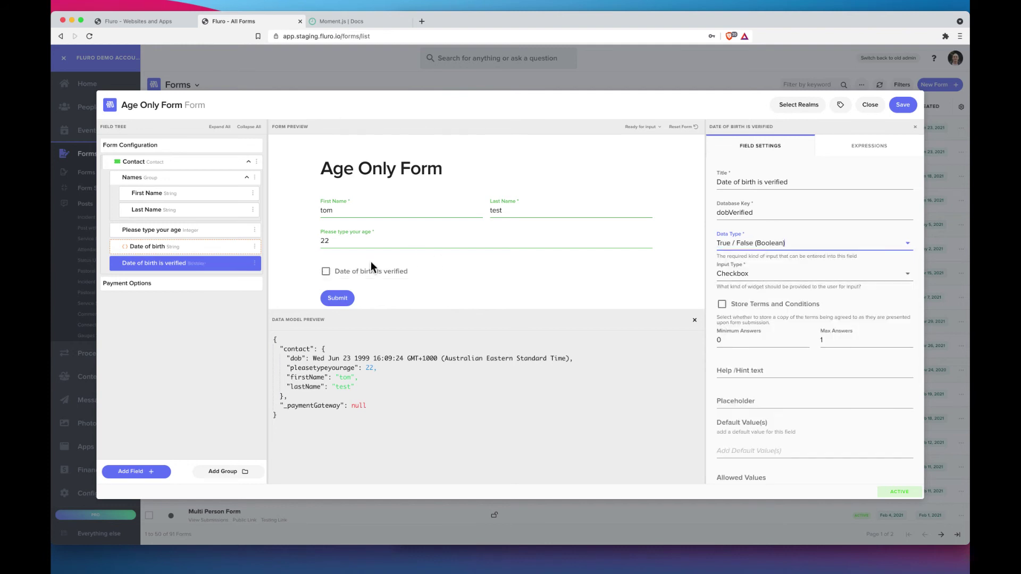
click(325, 272)
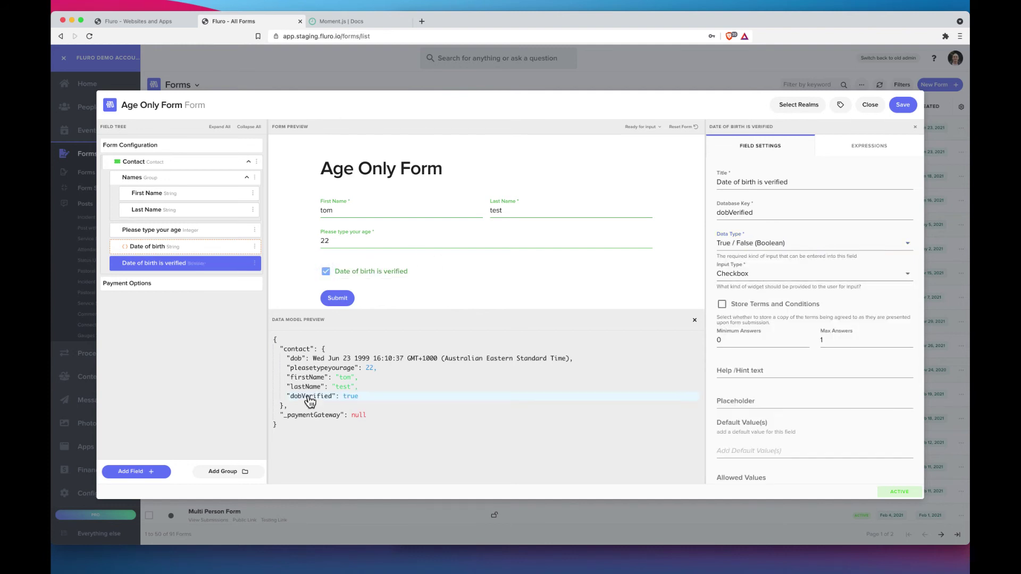
click(325, 271)
click(688, 126)
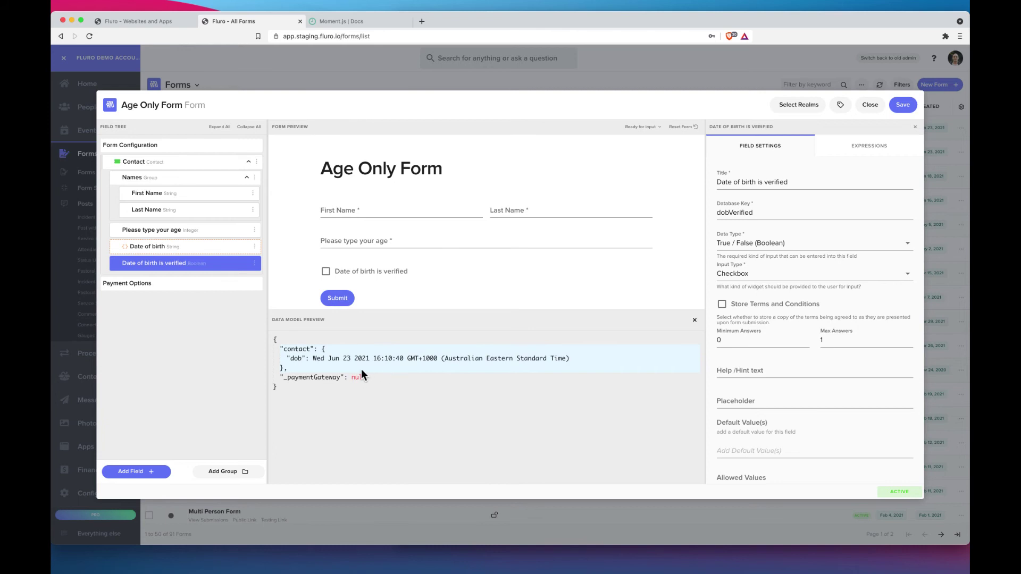
click(325, 274)
click(326, 273)
click(325, 273)
click(688, 126)
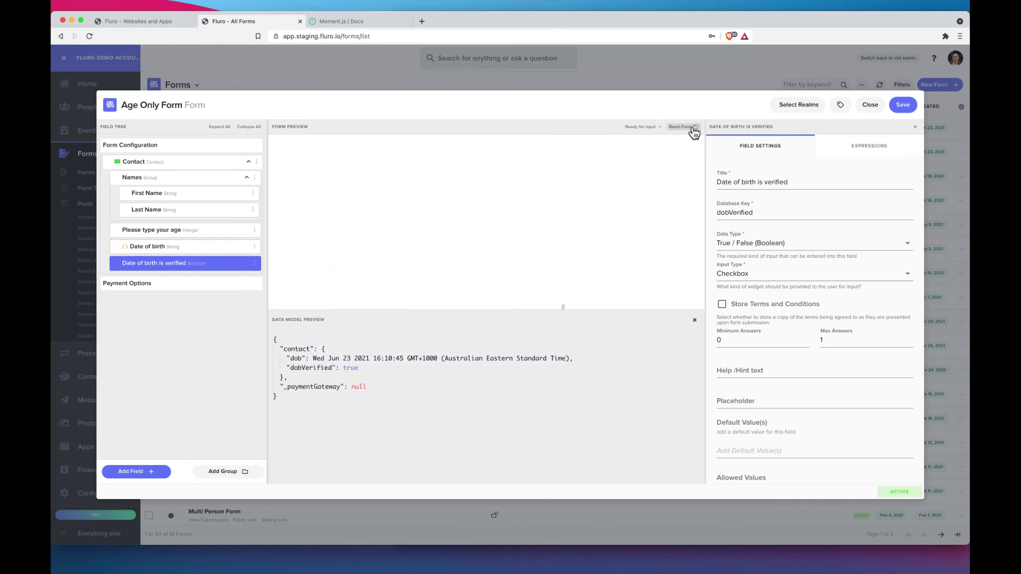
Step: Add false as the field's default value so dobVerified: false appears
scroll(756, 402, down, 5)
click(758, 336)
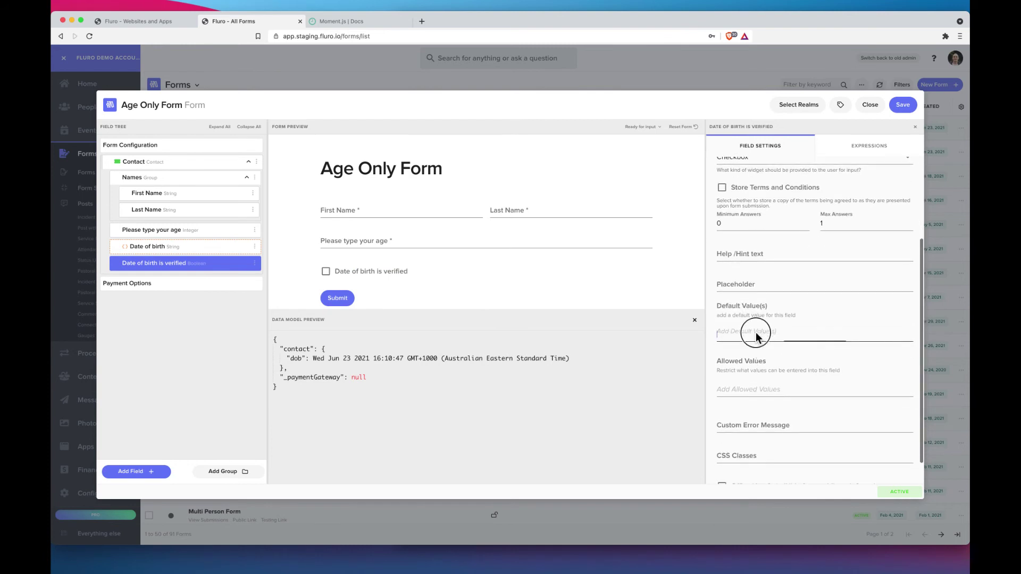
text(false)
key(Return)
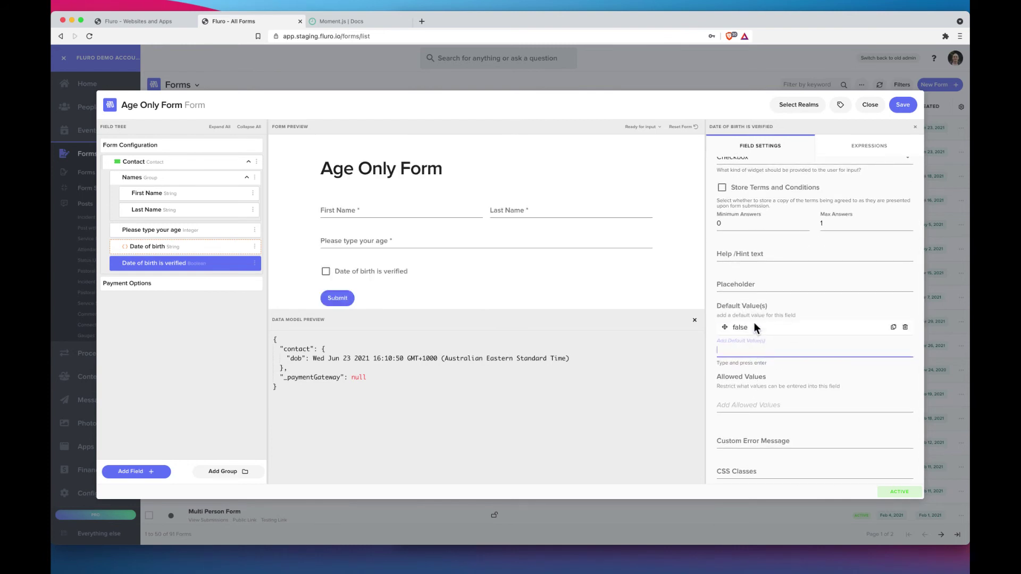
click(684, 128)
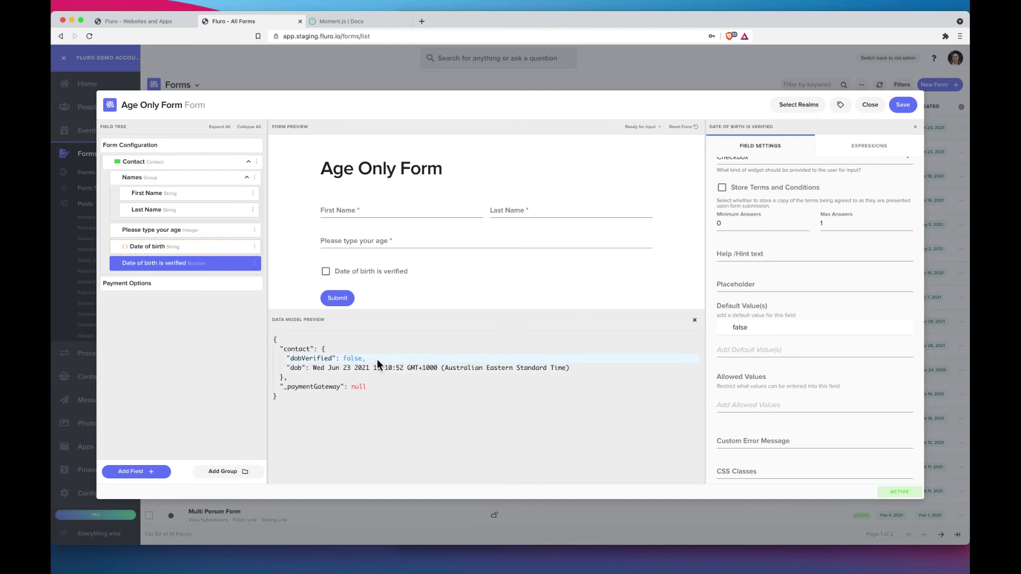
Step: Set the verification field's input type to Hidden Value and reset the preview
scroll(777, 240, up, 3)
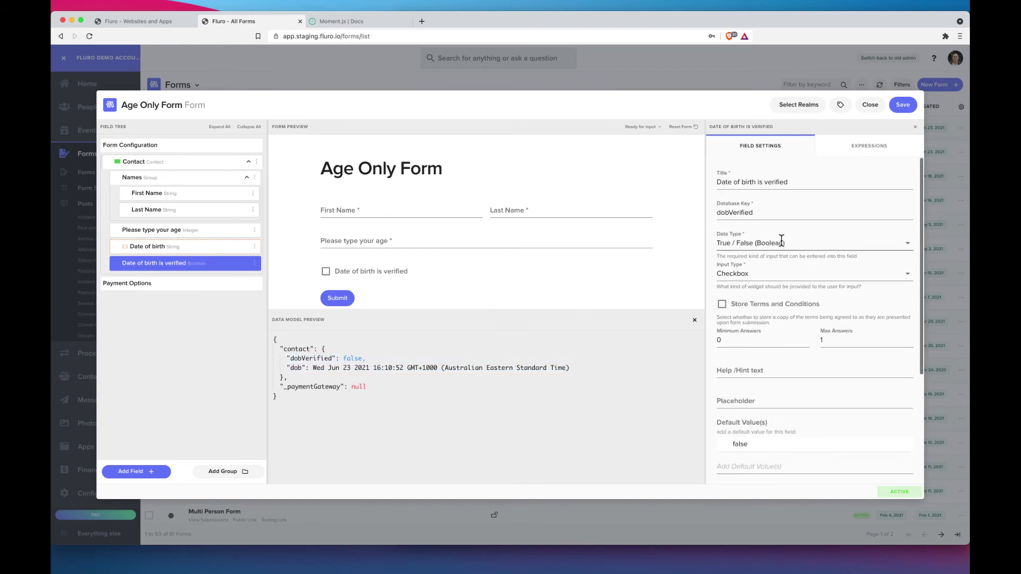
click(765, 273)
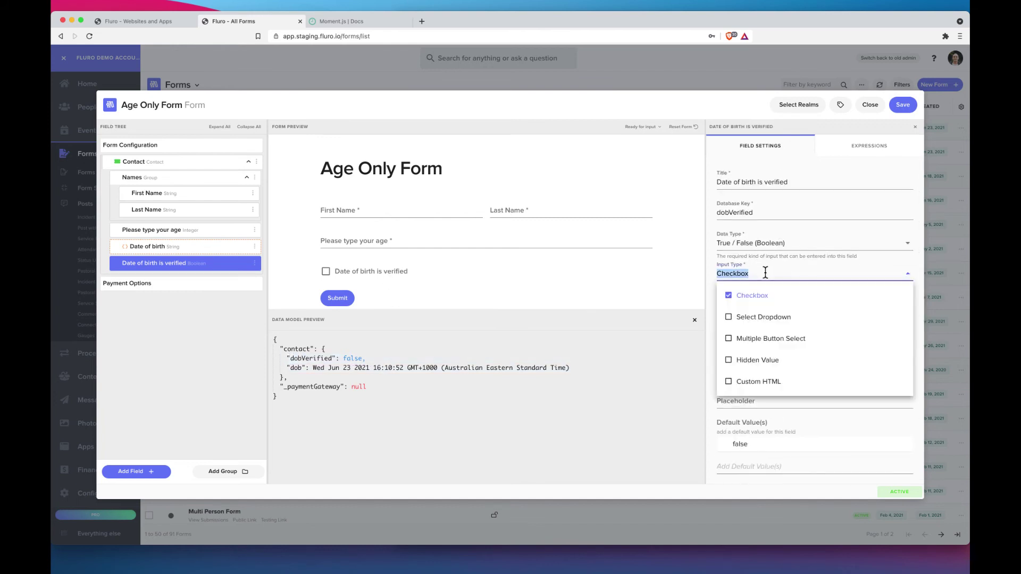
click(773, 360)
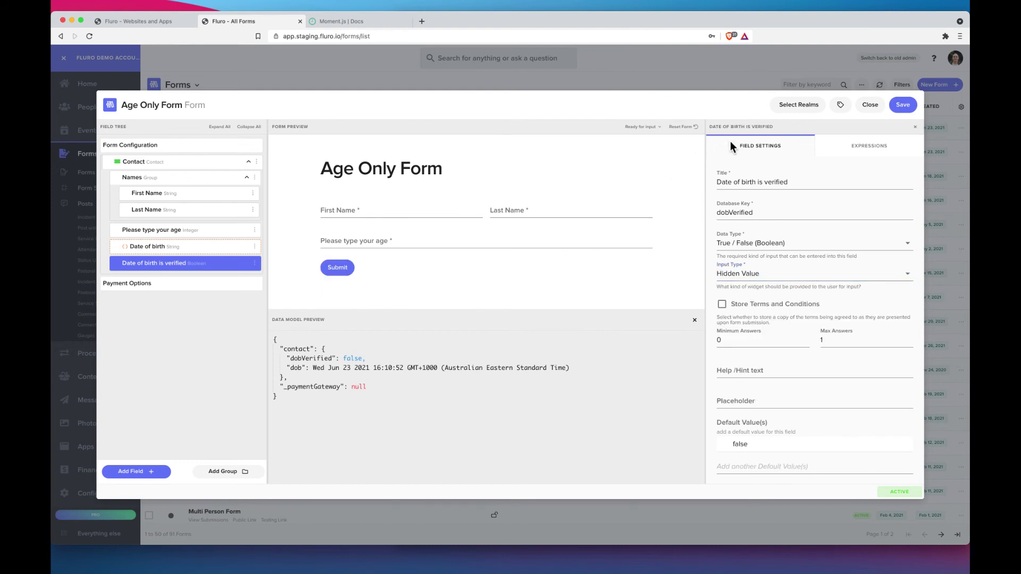
click(695, 128)
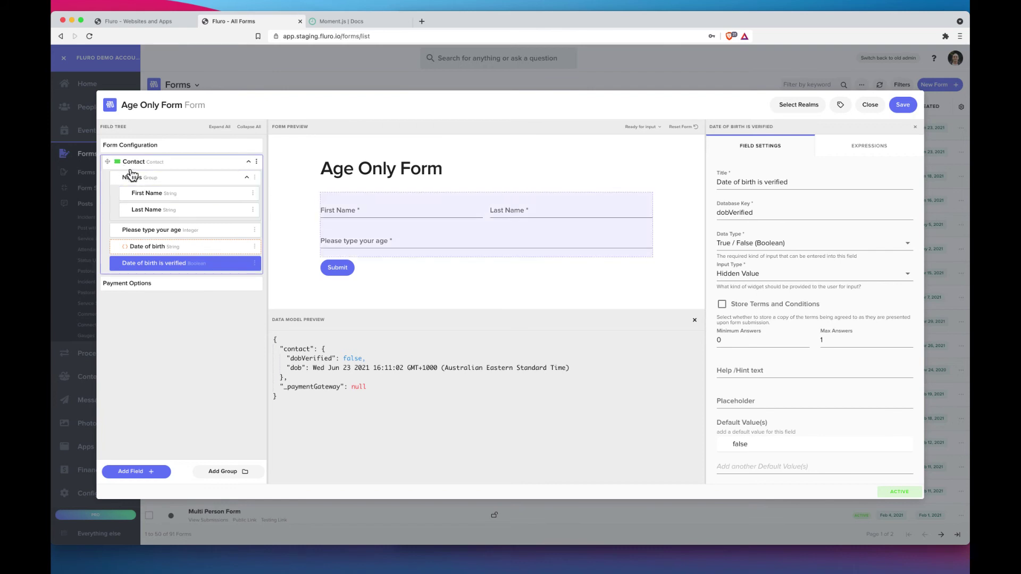
Step: Fill the preview with a sample first and last name and age 22
click(370, 208)
text(tom)
key(Tab)
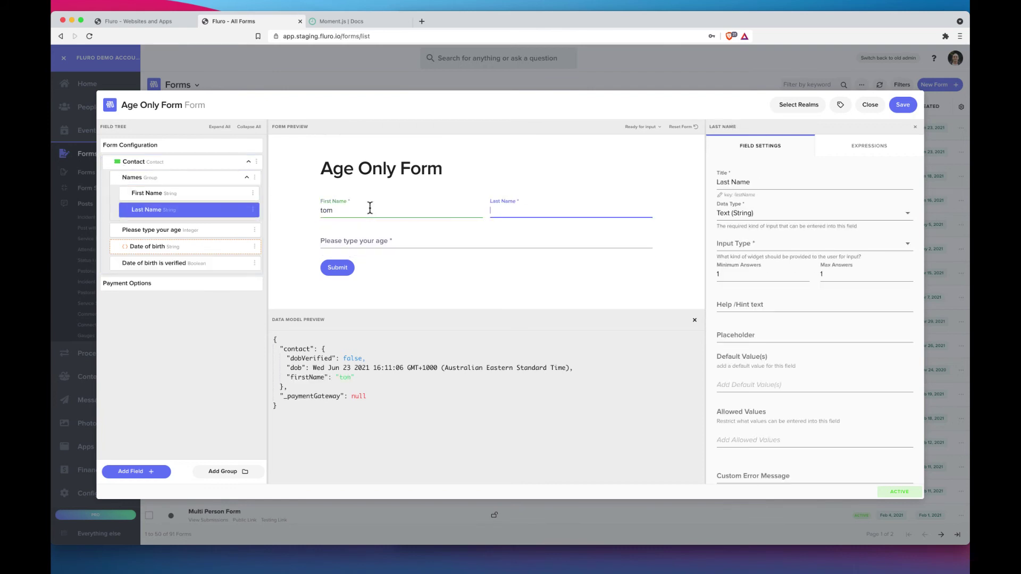
text(tomson)
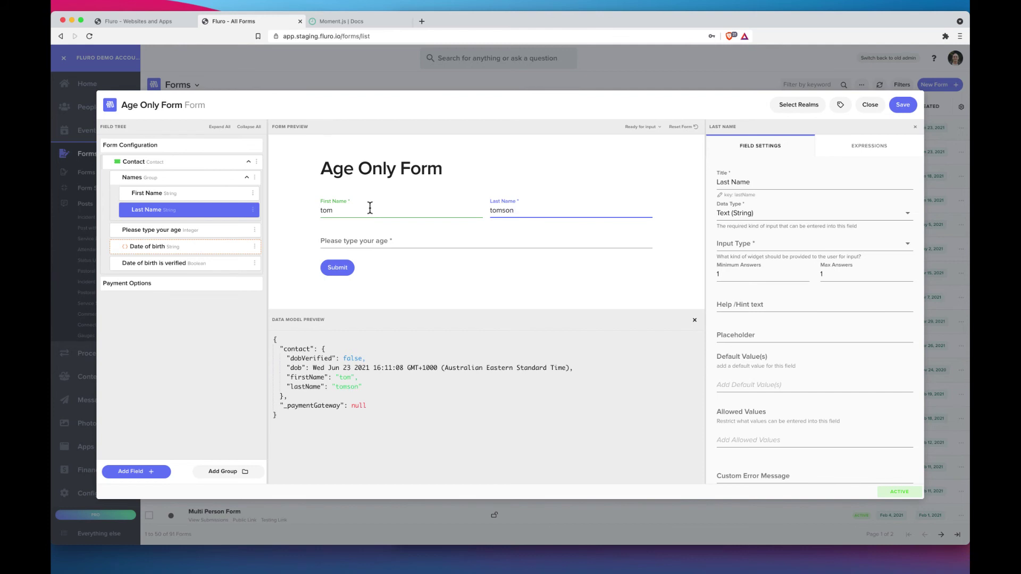
click(364, 238)
text(22)
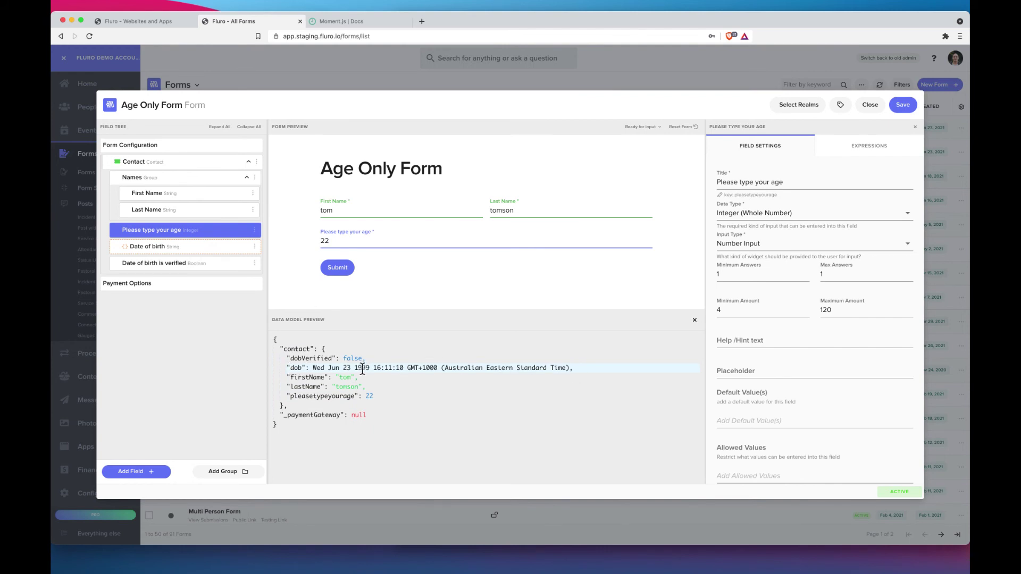
Step: Change the age to 30 and check dob recalculates to 1991 with dobVerified false
double_click(332, 241)
text(30)
drag(288, 359, 373, 364)
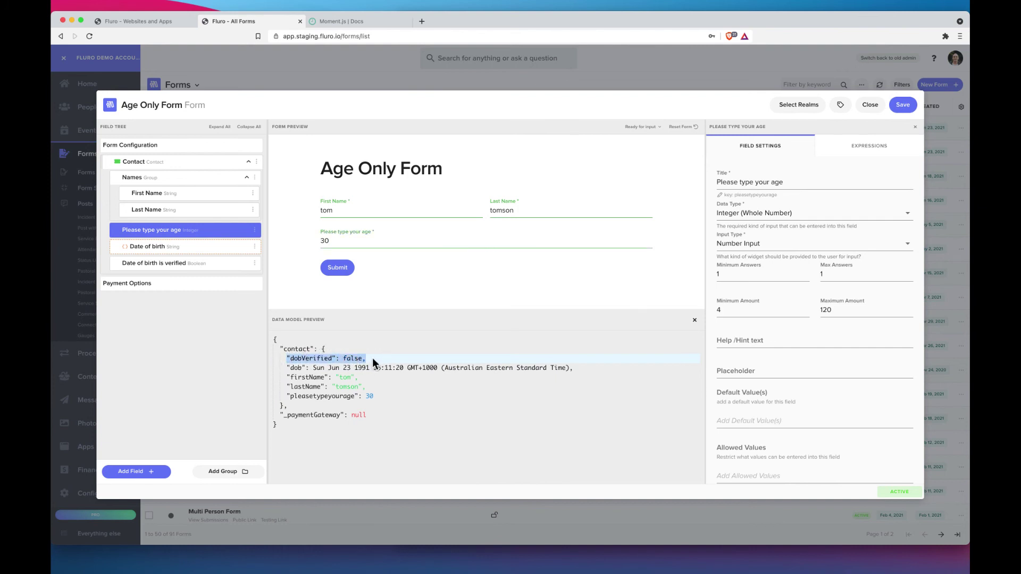
Step: Assign the Age Only Form to the Admin realm and save it
click(438, 341)
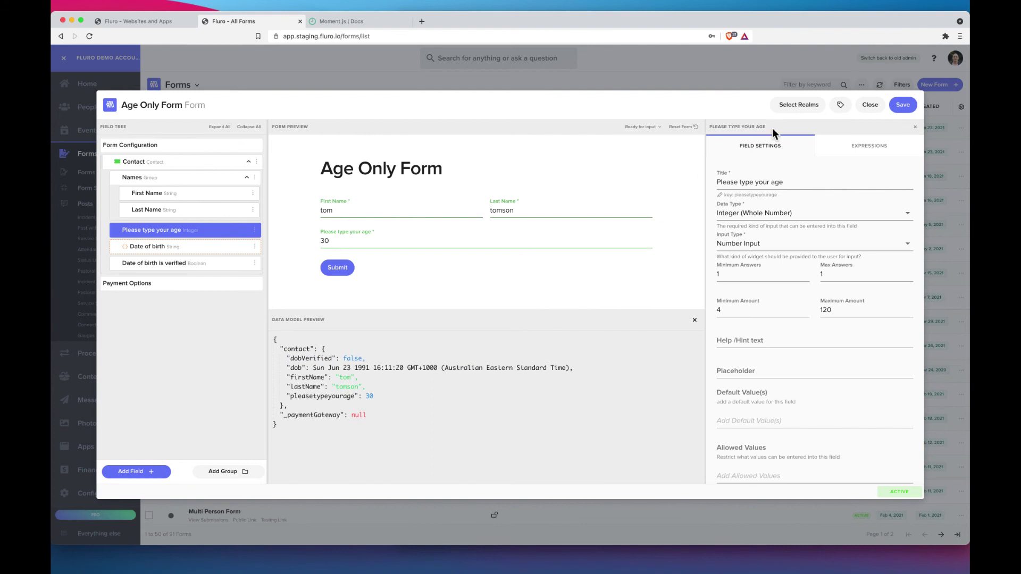
click(803, 102)
click(513, 135)
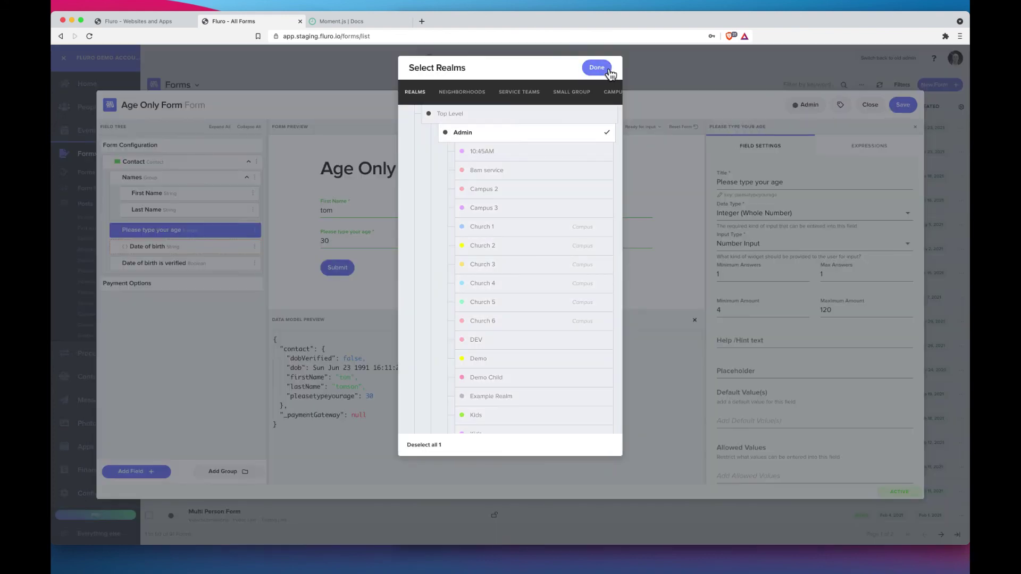
click(597, 68)
click(904, 106)
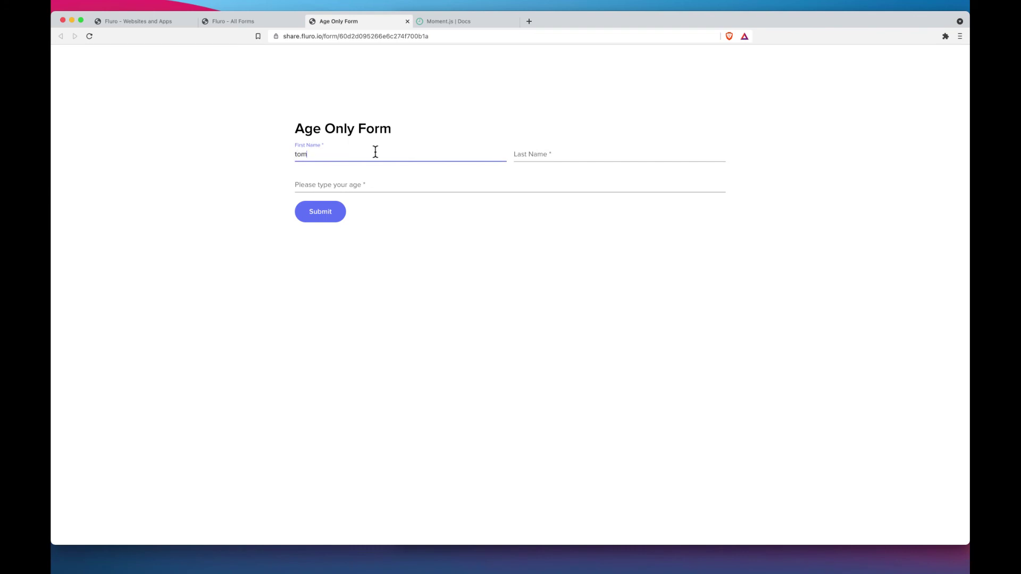
Step: Submit the public form with a test last name and age 45, then return to All Forms
key(Tab)
text(loki)
key(Tab)
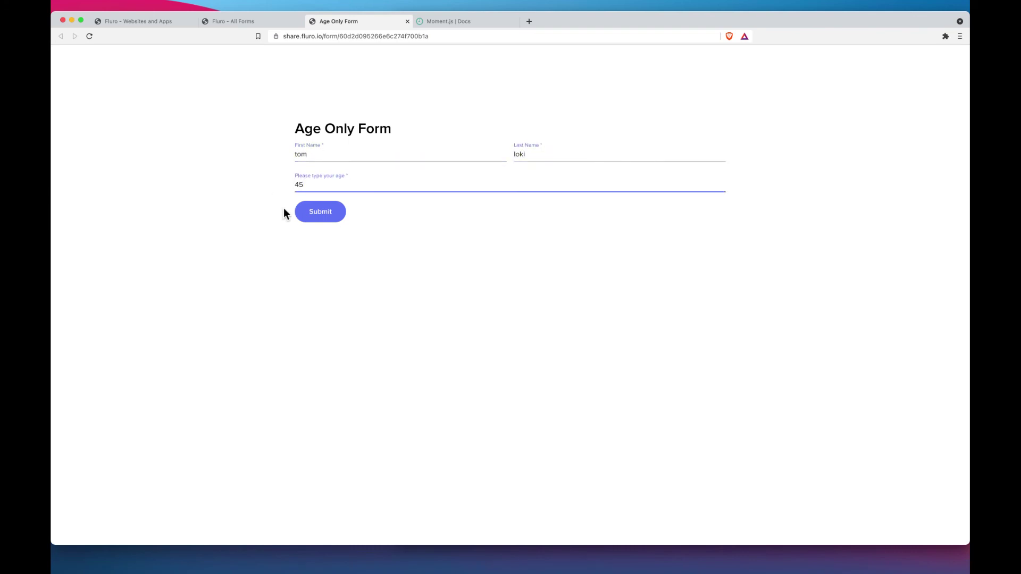
click(315, 215)
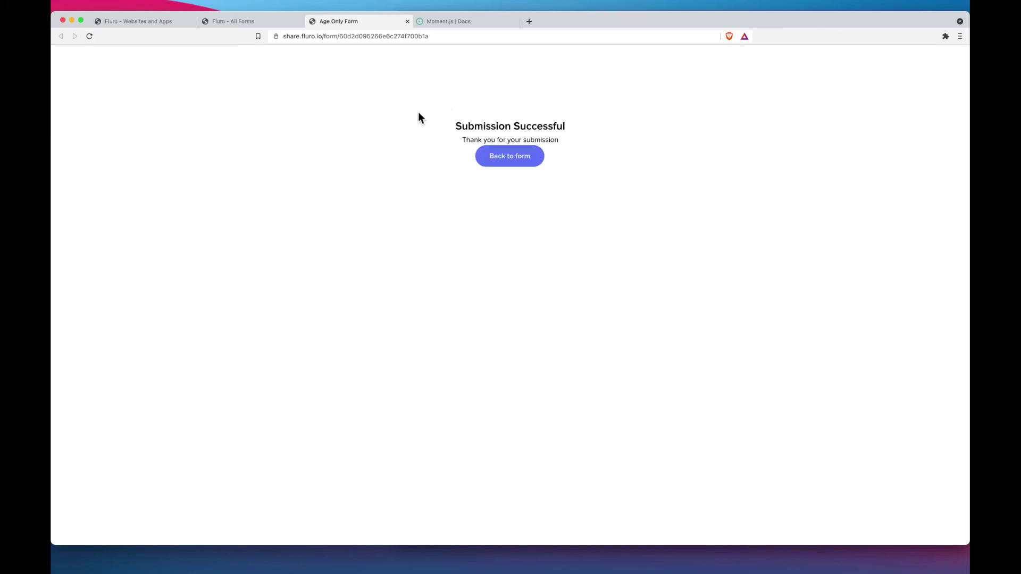
click(235, 23)
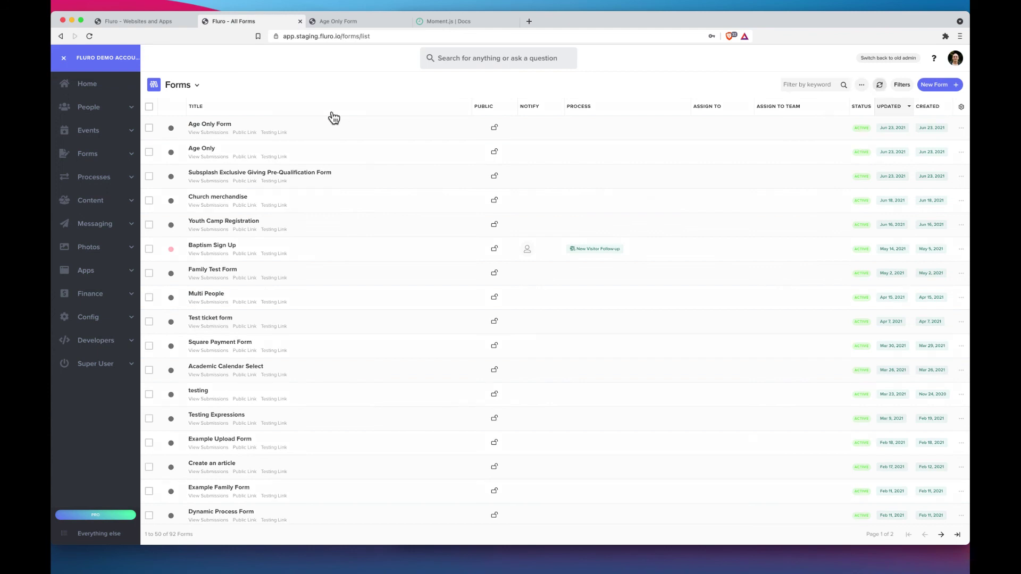
click(223, 132)
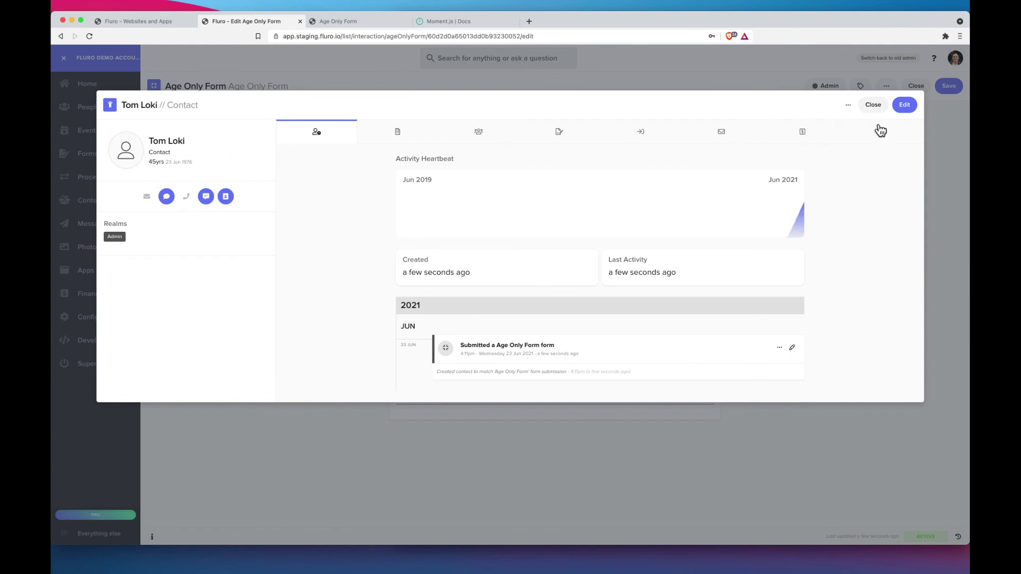
click(904, 105)
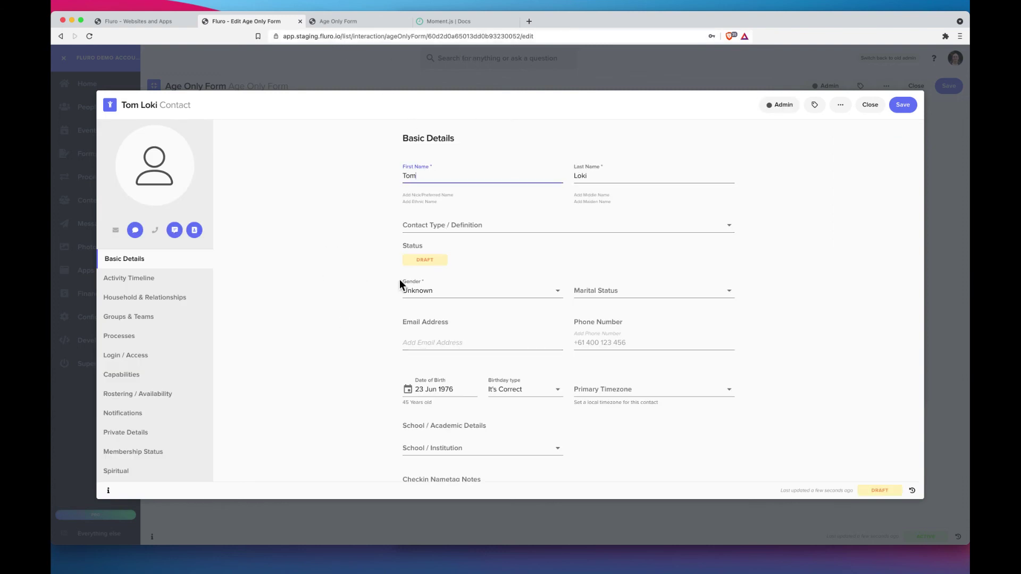
Step: Set the contact's Birthday type to It's a Guess and save the contact
scroll(540, 268, down, 3)
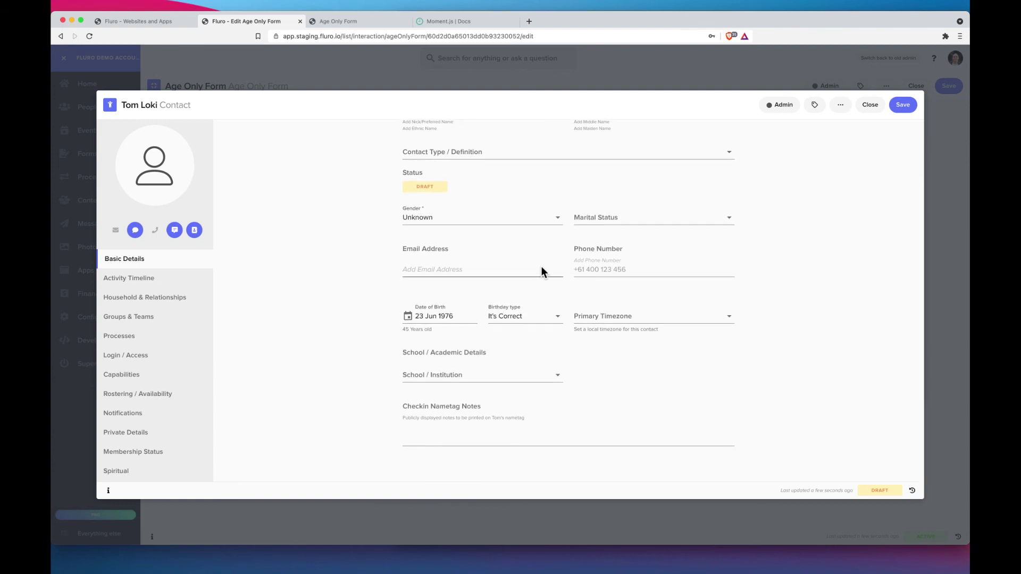
click(512, 317)
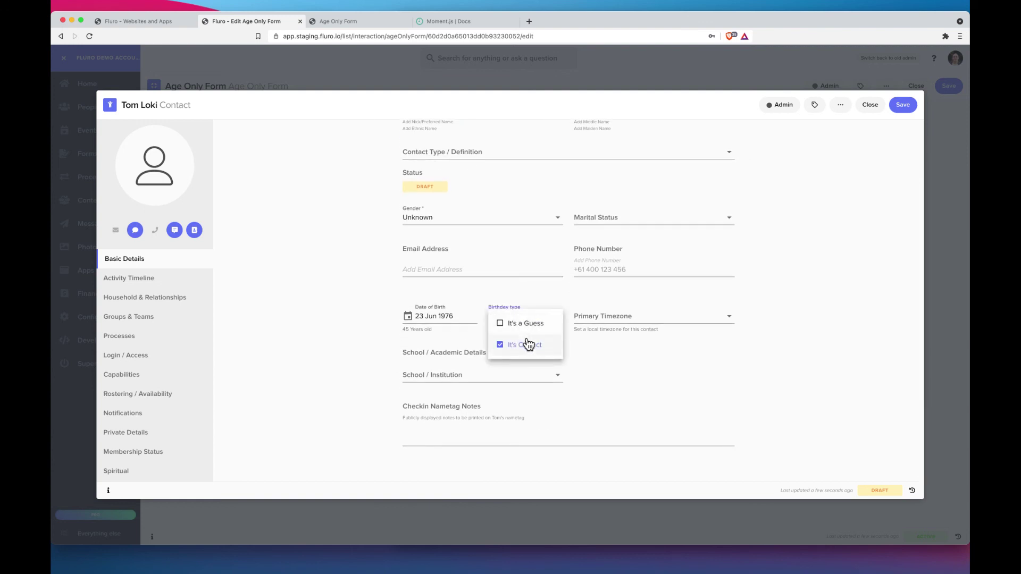
click(530, 324)
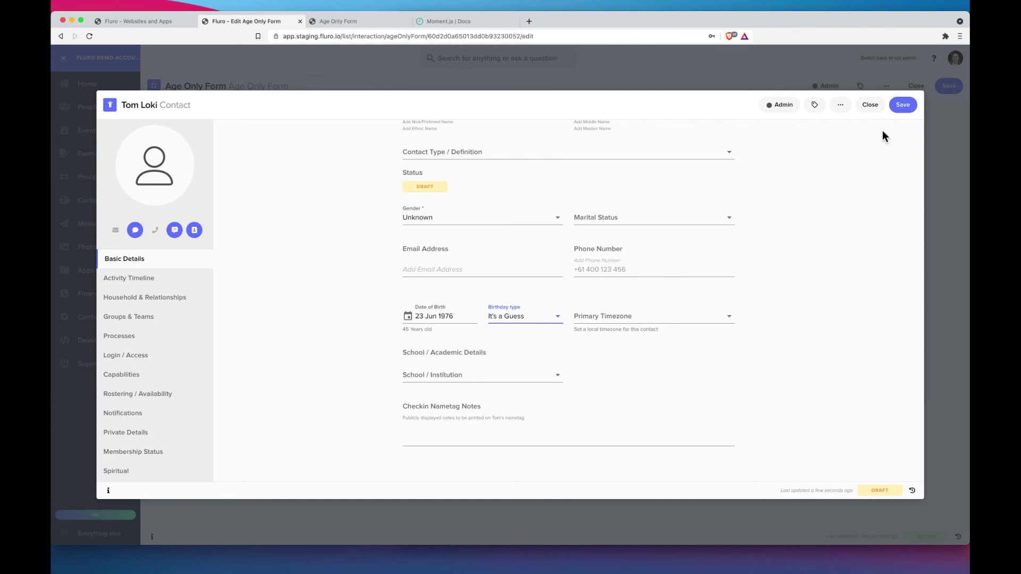
click(908, 106)
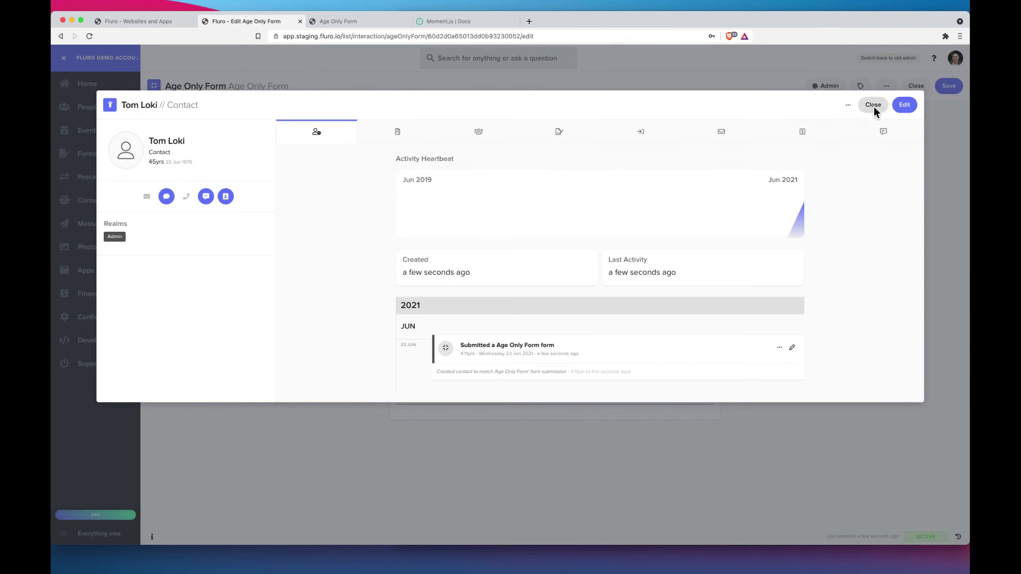
Step: Close and reopen the new contact to confirm its age shows 45yrs (Estimated Age)
click(873, 105)
click(456, 152)
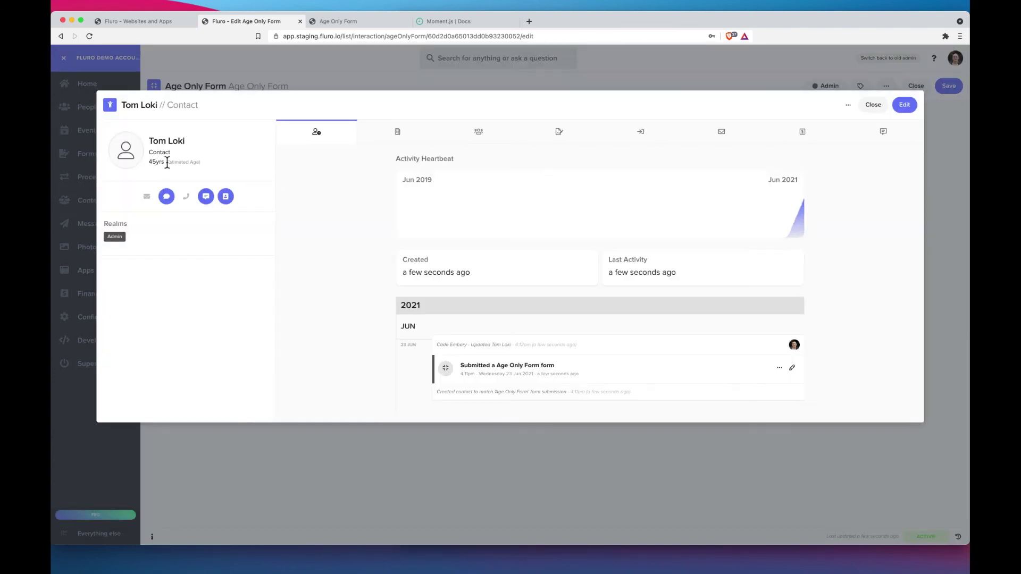
mouse_move(167, 162)
mouse_down()
mouse_move(205, 161)
mouse_move(162, 162)
mouse_up()
click(162, 162)
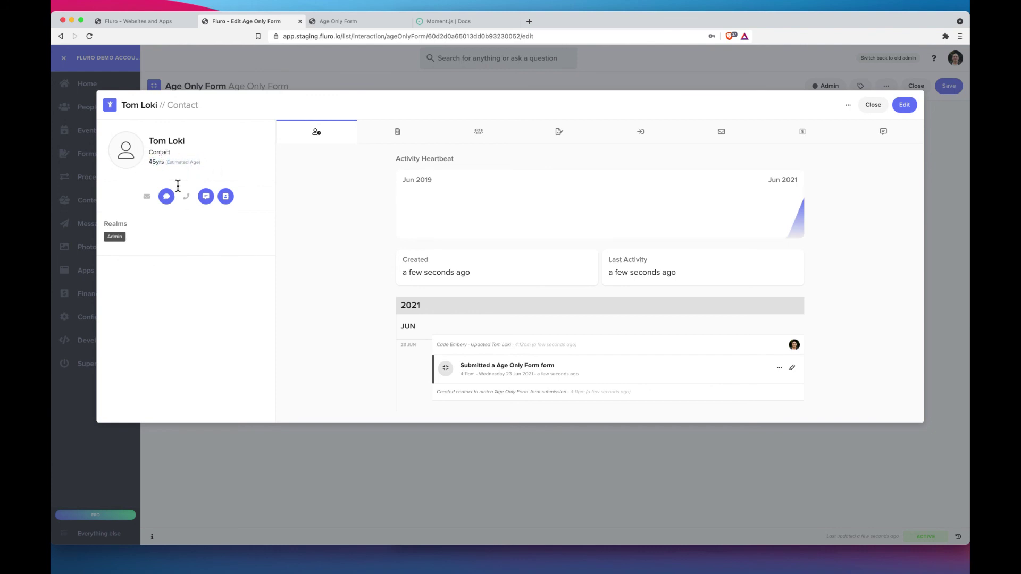